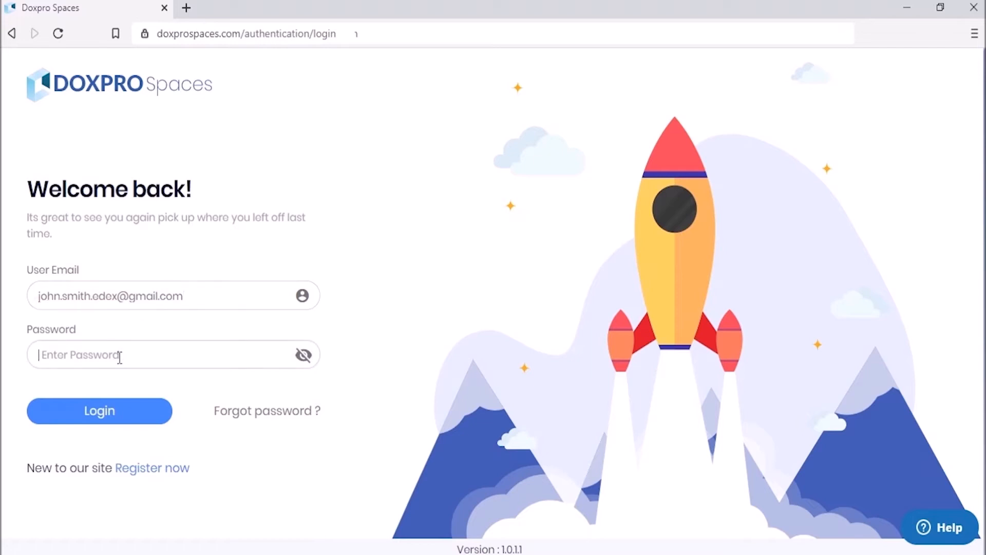
Step: Sign in with the account password and open the Create New Workflow dialog from Design Workflow
{"action": "type", "text": "••"}
{"action": "left_click", "coordinate": [102, 411]}
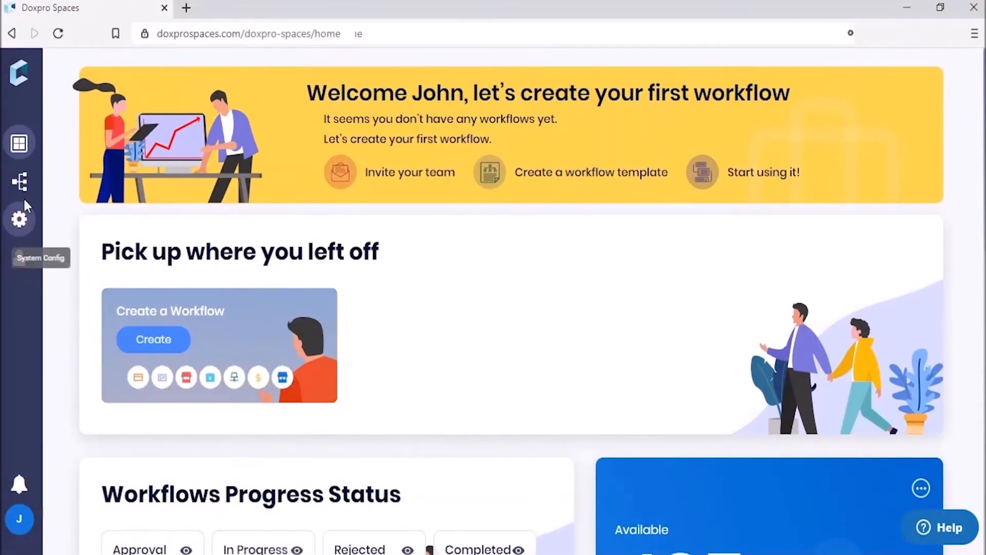
{"action": "left_click", "coordinate": [23, 185]}
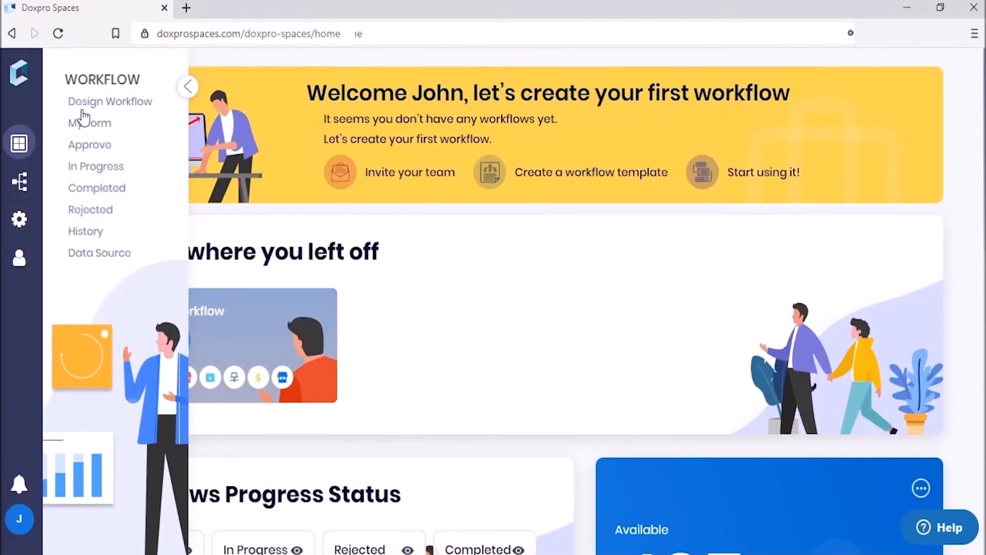
{"action": "left_click", "coordinate": [101, 107]}
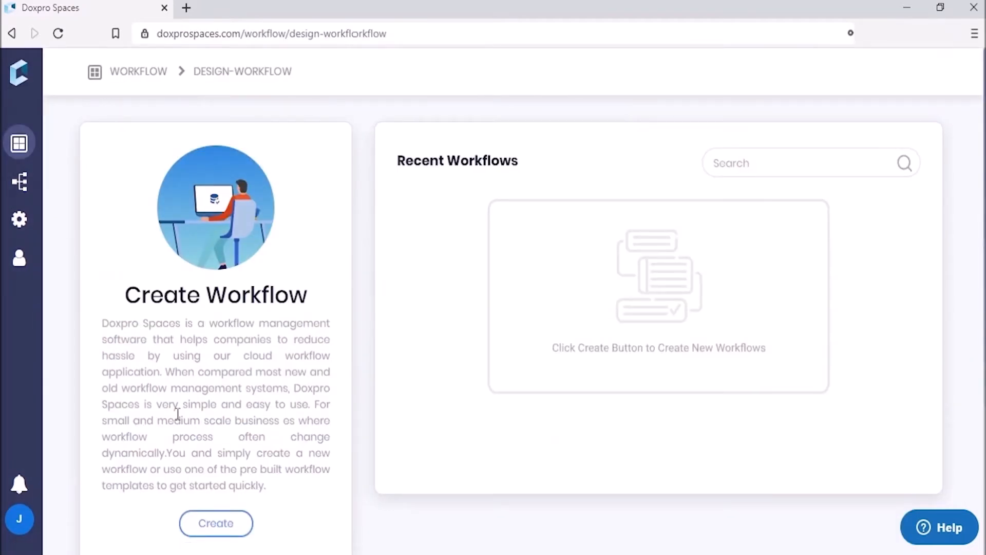
{"action": "left_click", "coordinate": [215, 533]}
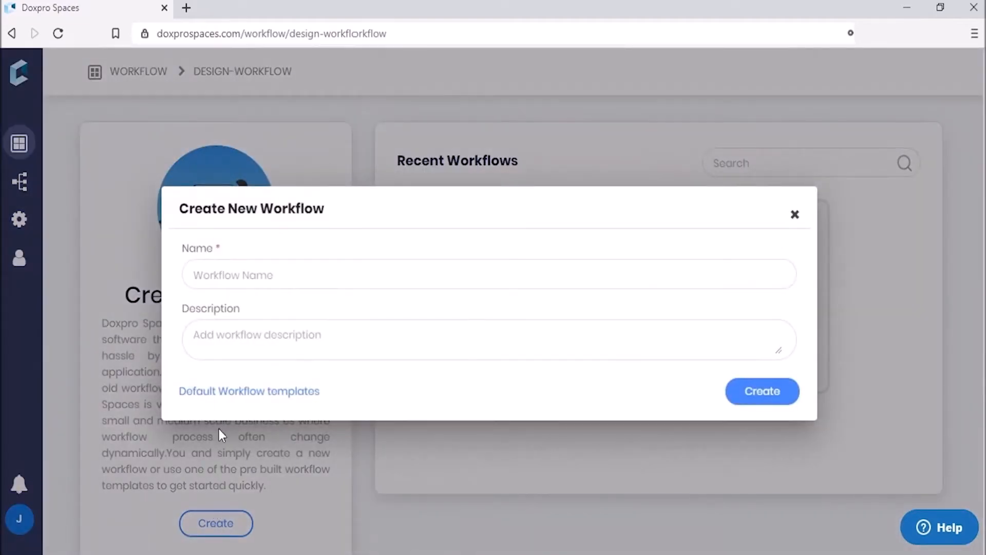
Step: Enter 'Leave Request' as the workflow name and show the default workflow template categories
{"action": "left_click", "coordinate": [226, 280]}
{"action": "type", "text": "Leave Request"}
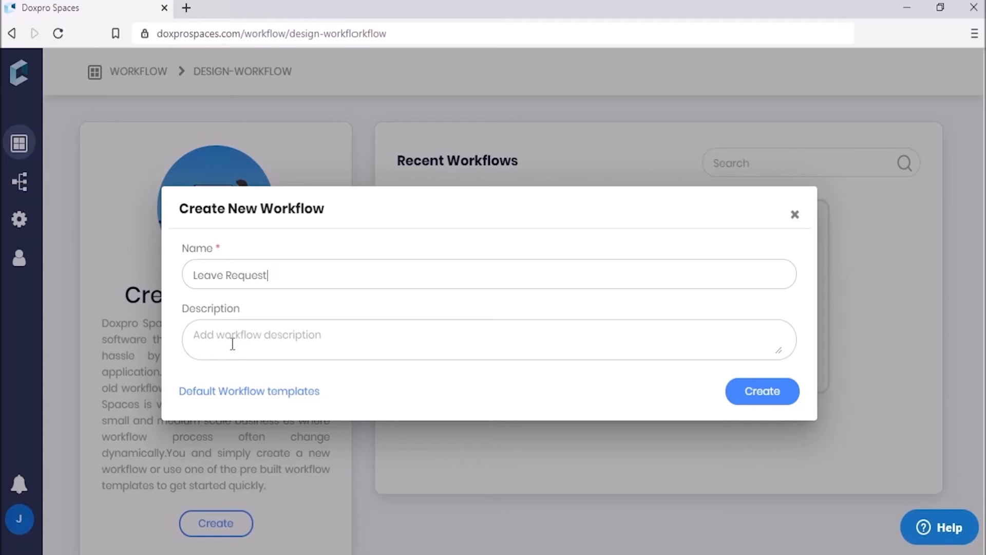
{"action": "left_click", "coordinate": [226, 394]}
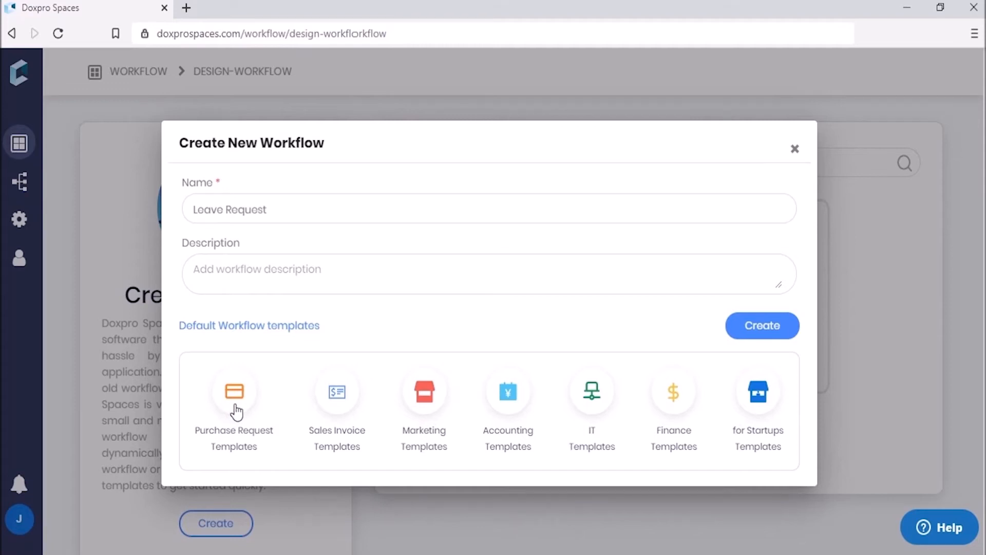
{"action": "left_click", "coordinate": [237, 398]}
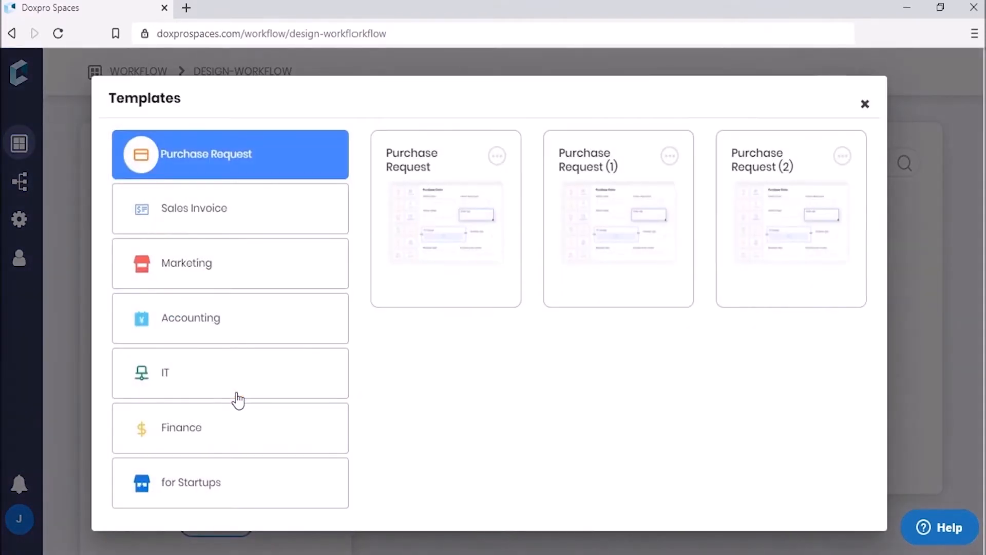
{"action": "left_click", "coordinate": [497, 155]}
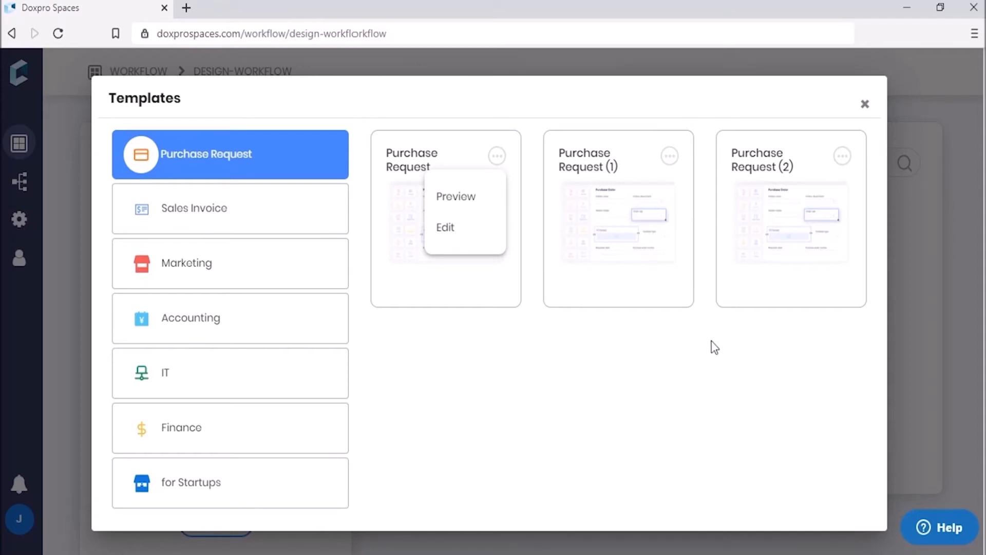
{"action": "left_click", "coordinate": [866, 106]}
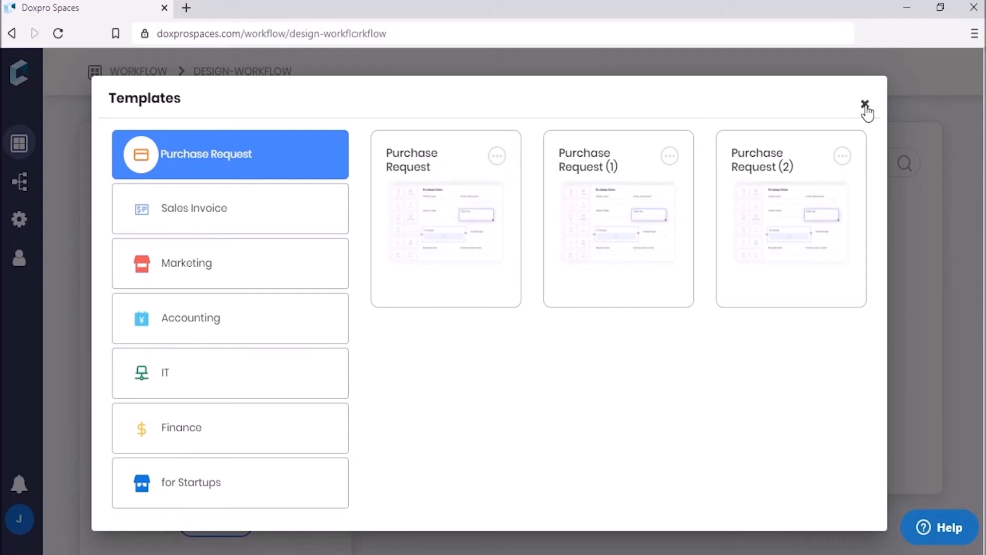
{"action": "left_click", "coordinate": [866, 106]}
Step: Create the Leave Request workflow and drop a Section layout onto the form canvas
{"action": "left_click", "coordinate": [768, 326]}
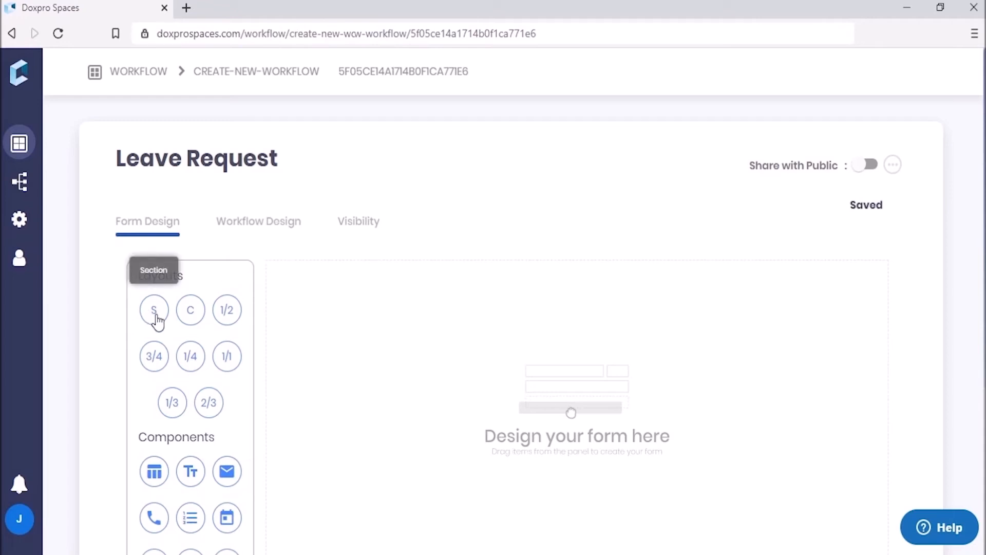
{"action": "left_click_drag", "start_coordinate": [156, 318], "coordinate": [392, 310]}
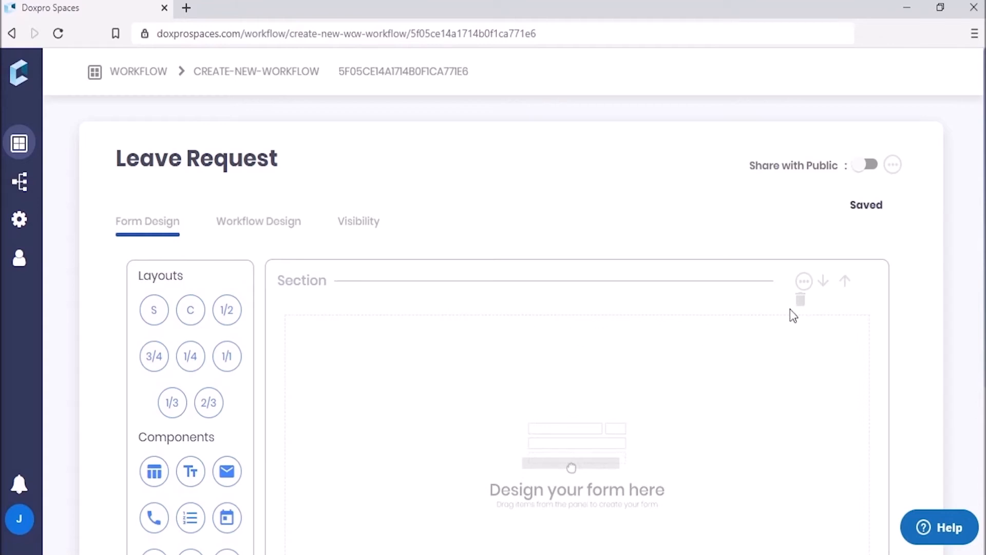
Step: Relabel the section 'Leave Request Form for Edex', empty its description, and save
{"action": "left_click", "coordinate": [807, 282]}
{"action": "double_click", "coordinate": [448, 249]}
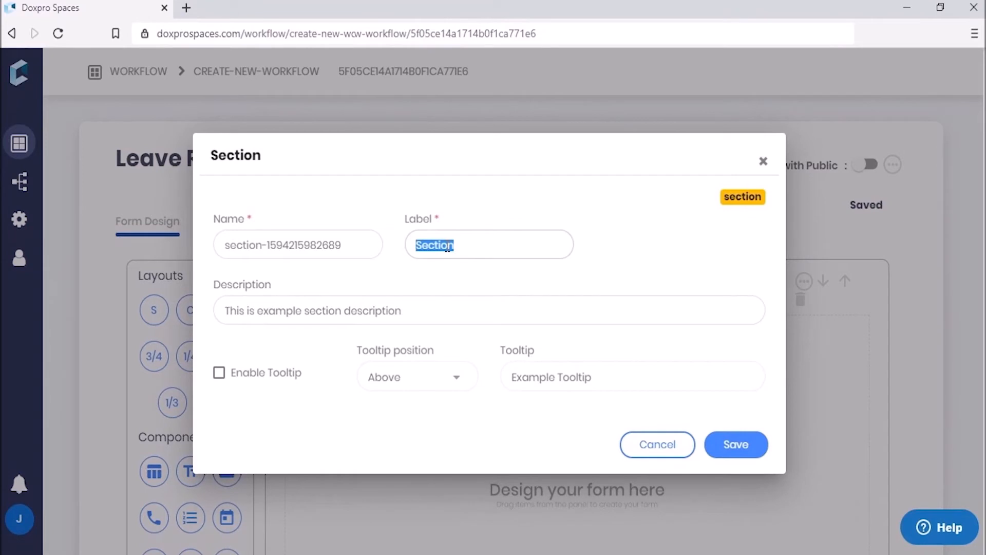
{"action": "type", "text": "Leave Request Form "}
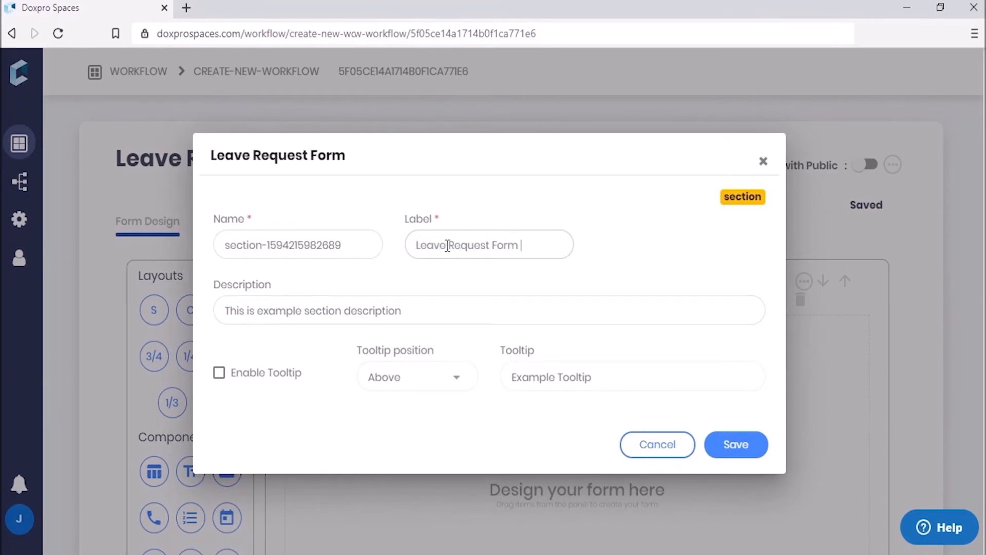
{"action": "type", "text": "for Edex"}
{"action": "left_click_drag", "start_coordinate": [404, 311], "coordinate": [203, 319]}
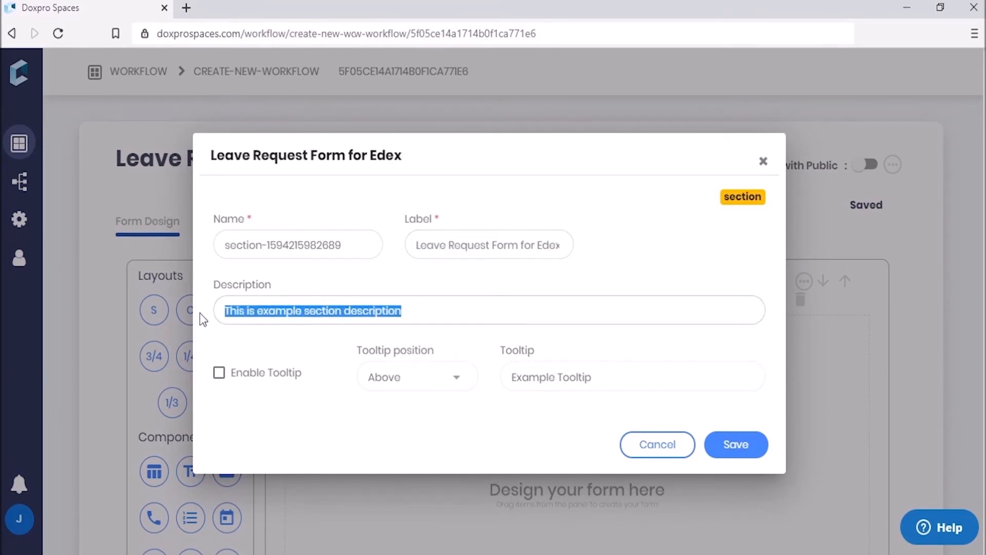
{"action": "key", "text": "BackSpace"}
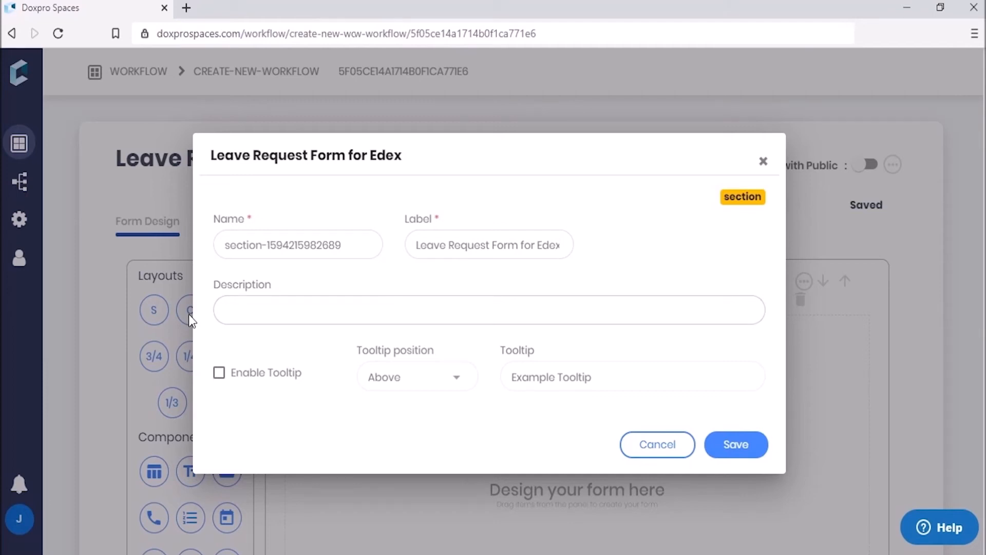
{"action": "left_click", "coordinate": [732, 450]}
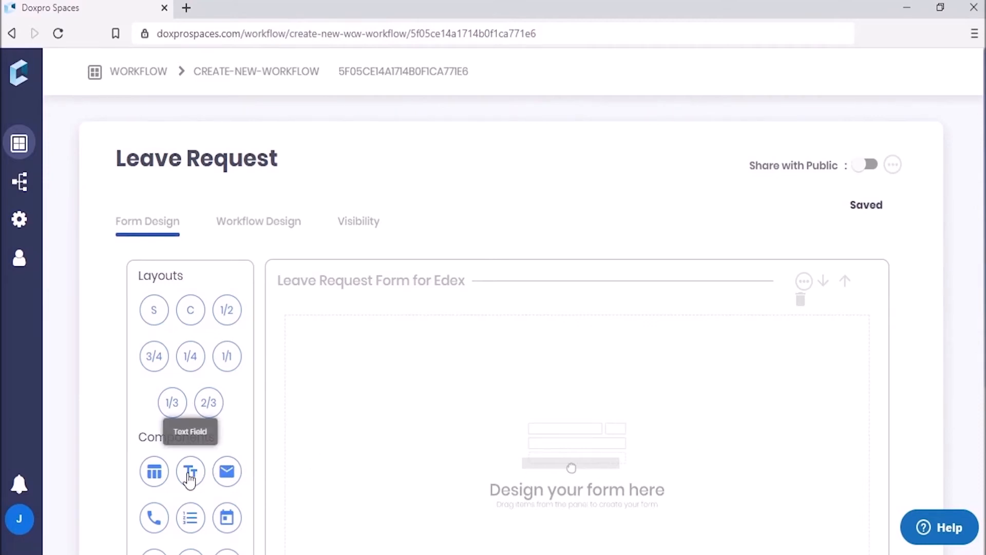
Step: Add a text field labelled 'Employee Name' with matching placeholder and no description
{"action": "left_click_drag", "start_coordinate": [190, 479], "coordinate": [360, 363]}
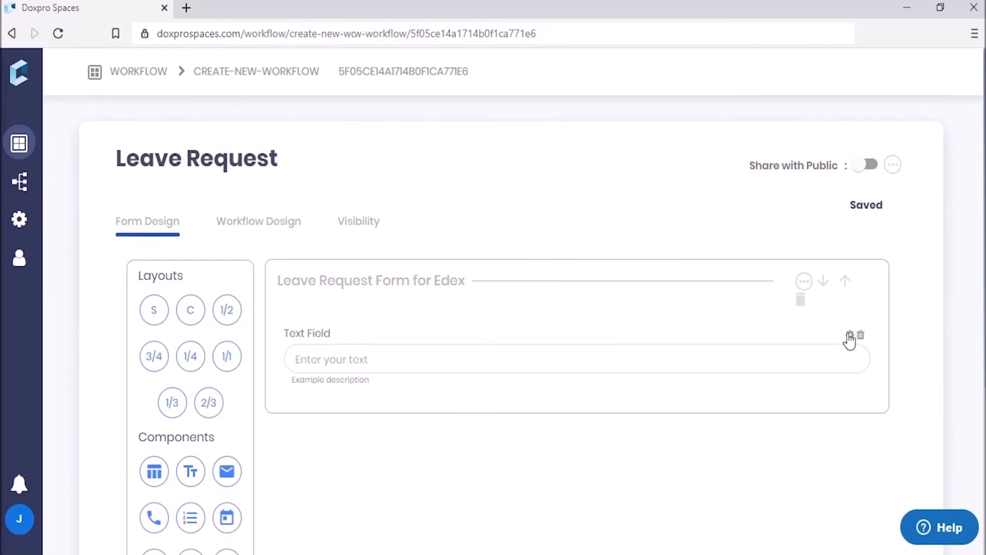
{"action": "left_click", "coordinate": [852, 336]}
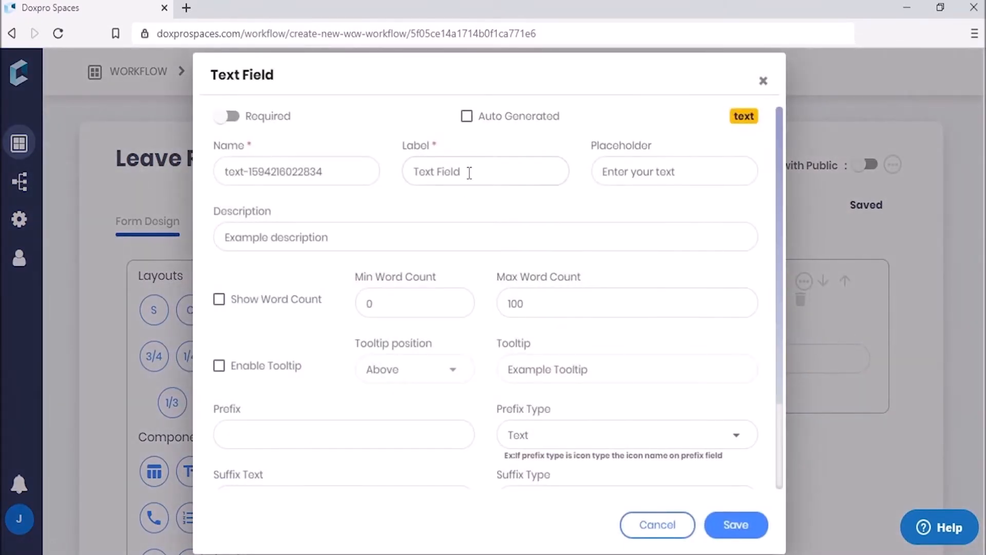
{"action": "left_click_drag", "start_coordinate": [465, 172], "coordinate": [391, 173]}
{"action": "type", "text": "Employee Name"}
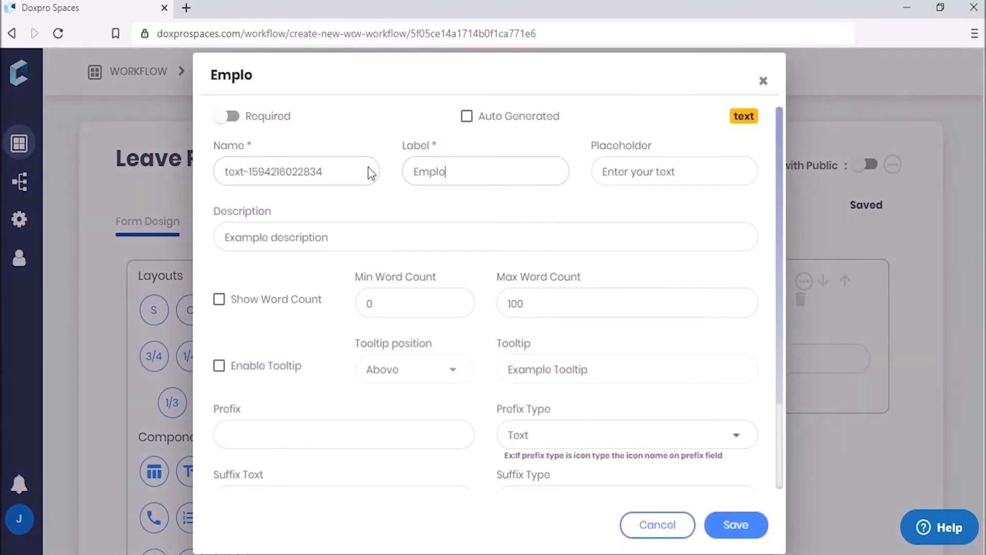
{"action": "triple_click", "coordinate": [502, 168]}
{"action": "key", "text": "ctrl+c"}
{"action": "left_click", "coordinate": [683, 172]}
{"action": "left_click_drag", "start_coordinate": [682, 172], "coordinate": [564, 197]}
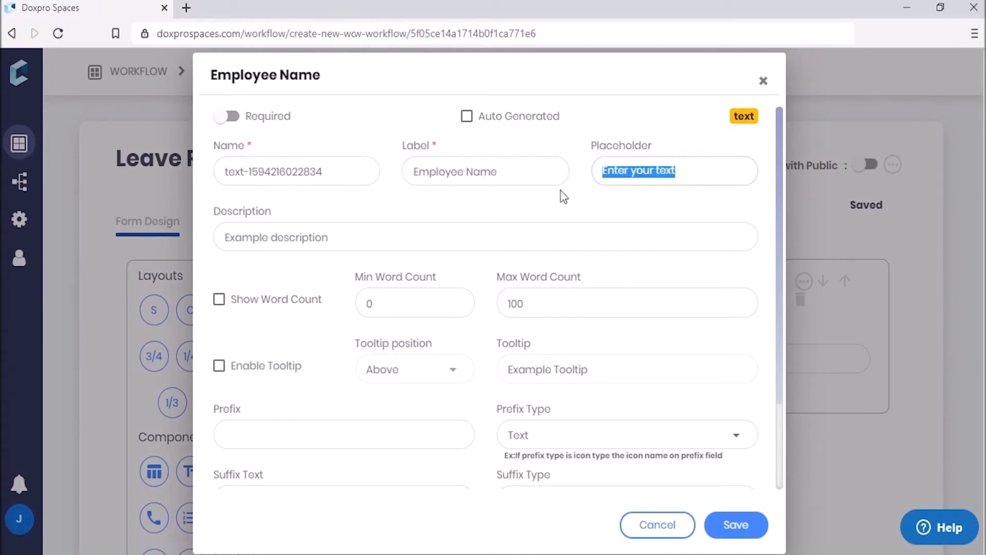
{"action": "key", "text": "ctrl+v"}
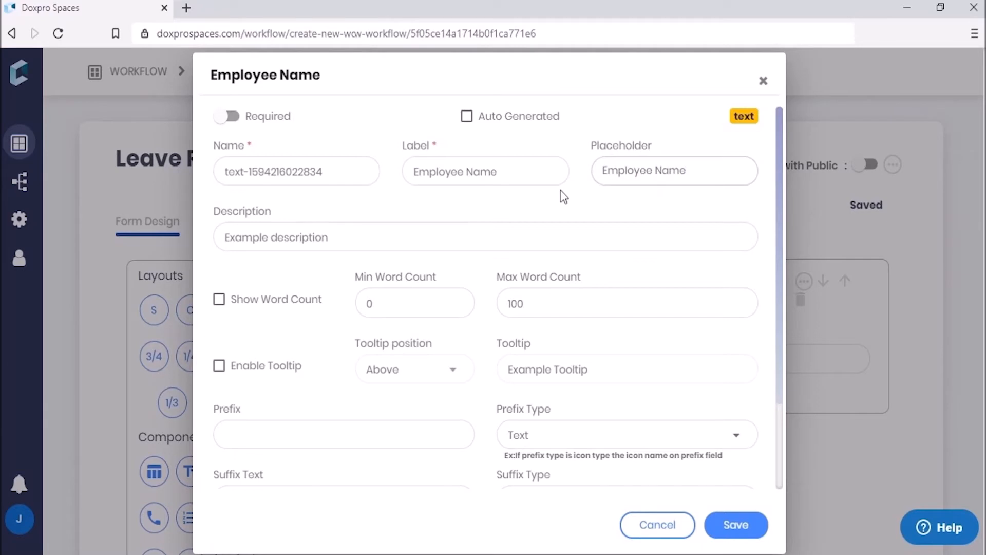
{"action": "left_click_drag", "start_coordinate": [334, 238], "coordinate": [171, 242]}
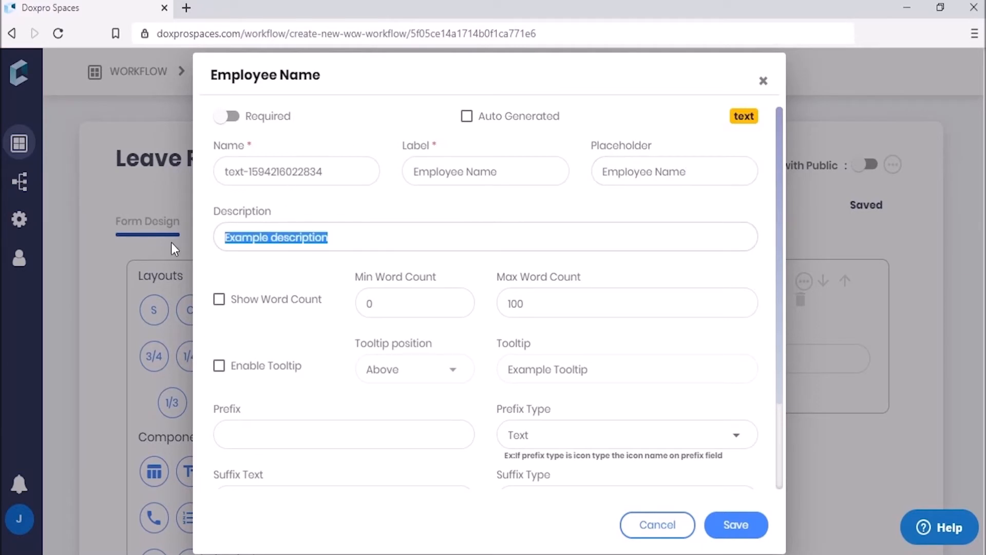
{"action": "key", "text": "BackSpace"}
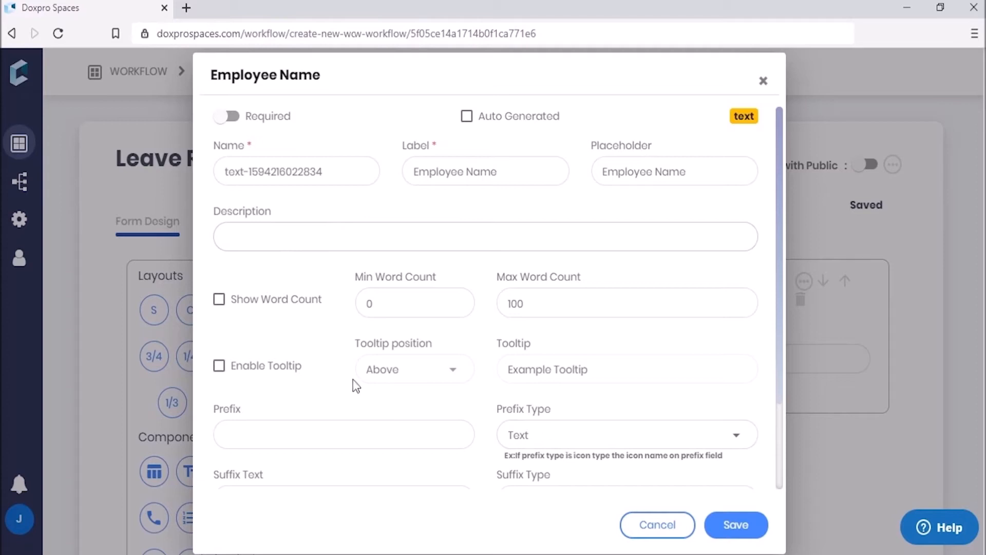
Step: Enable a left-positioned tooltip reading 'Type Employee Name' and save the field
{"action": "left_click", "coordinate": [218, 366]}
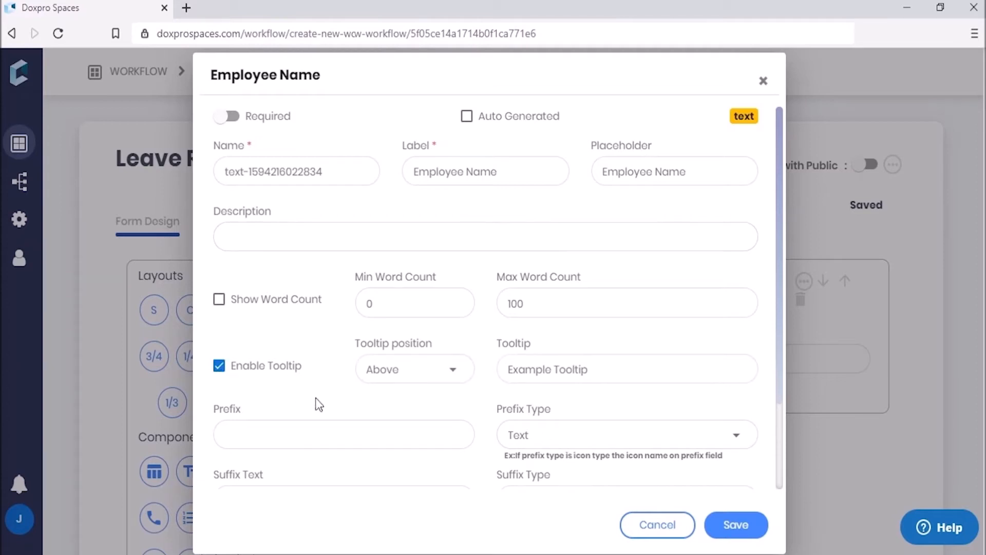
{"action": "left_click", "coordinate": [409, 380]}
{"action": "left_click", "coordinate": [378, 500]}
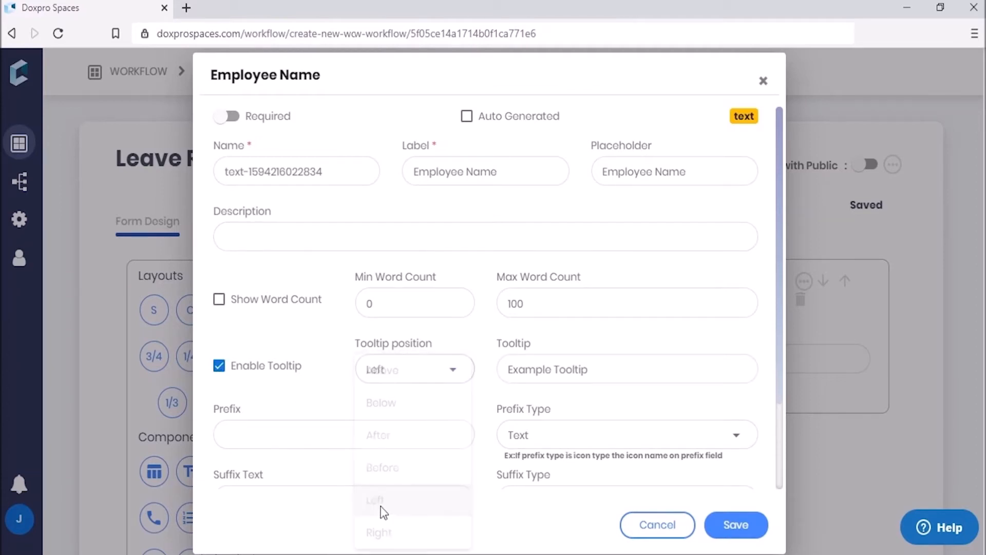
{"action": "left_click", "coordinate": [601, 368]}
{"action": "left_click_drag", "start_coordinate": [601, 368], "coordinate": [414, 368]}
{"action": "key", "text": "BackSpace"}
{"action": "type", "text": "Type E"}
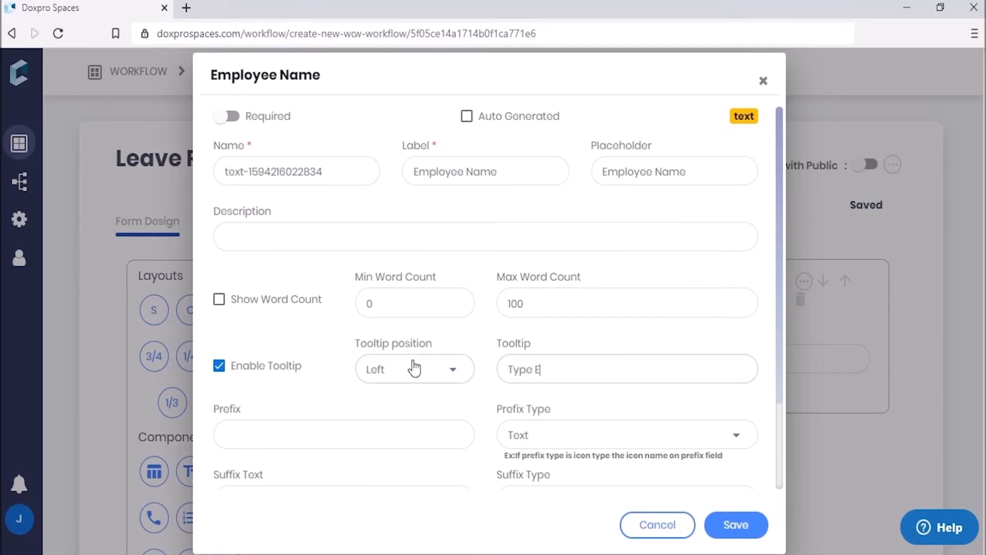
{"action": "type", "text": "mployee Name"}
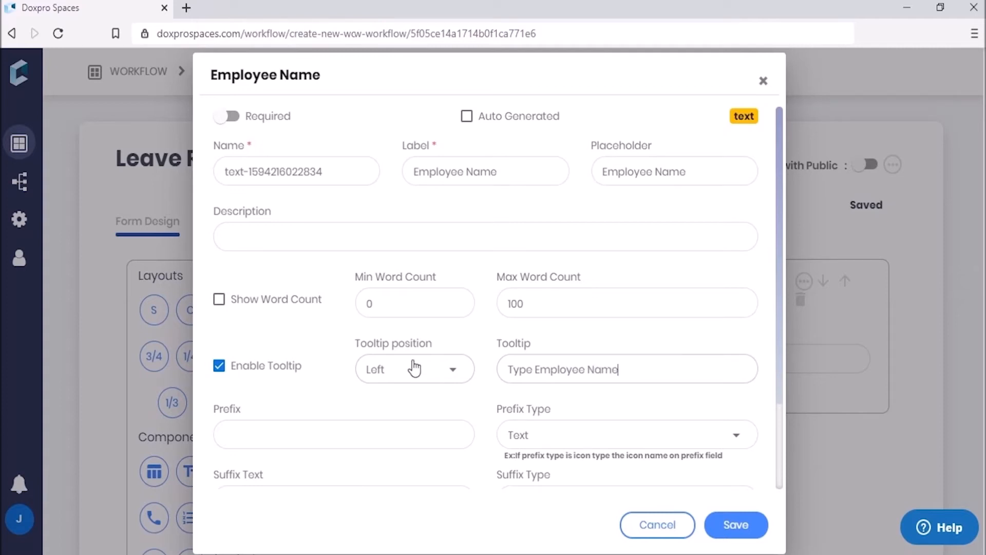
{"action": "left_click", "coordinate": [735, 524]}
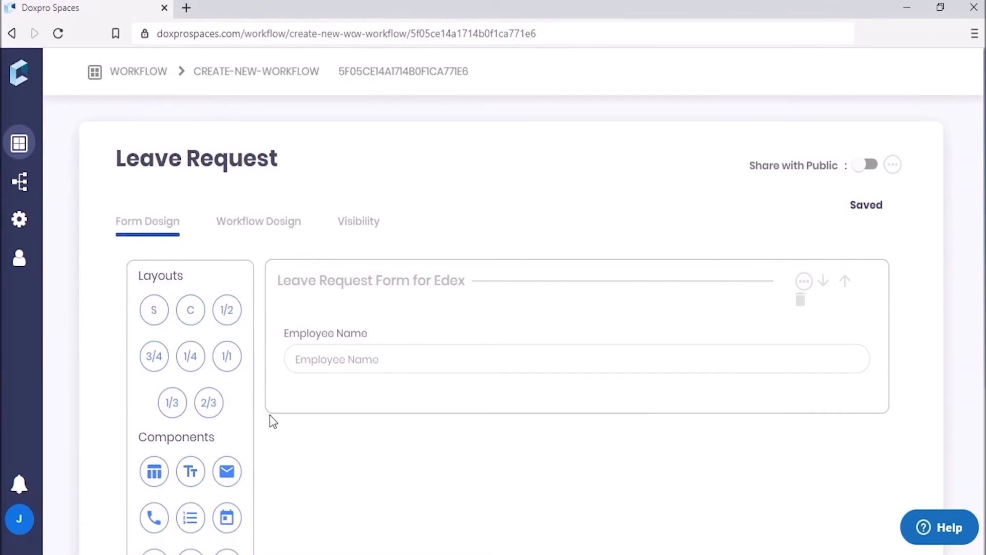
Step: Add a dropdown below Employee Name, labelled 'Department' with its description cleared
{"action": "scroll", "coordinate": [278, 447], "scroll_direction": "down", "scroll_amount": 5}
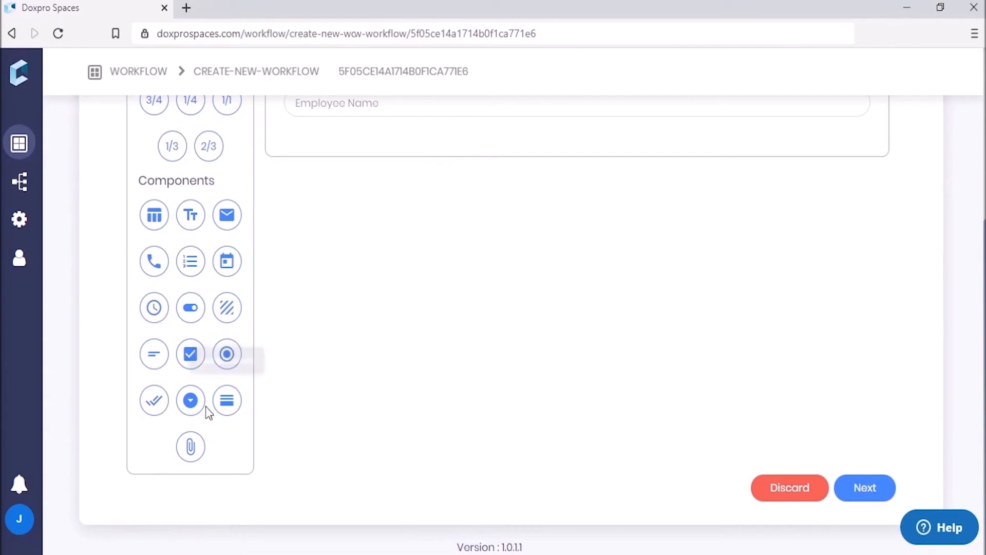
{"action": "left_click_drag", "start_coordinate": [196, 405], "coordinate": [371, 134]}
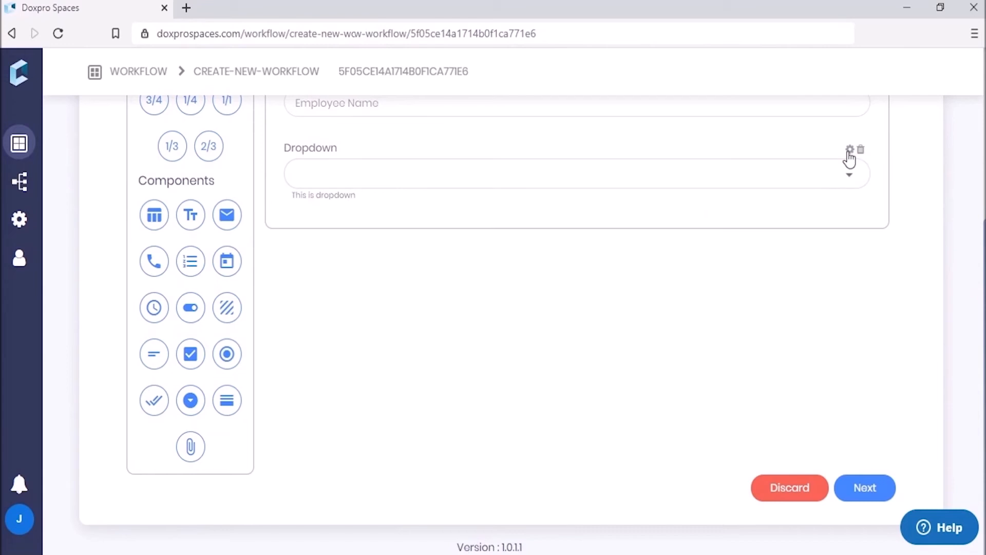
{"action": "left_click", "coordinate": [848, 150]}
{"action": "left_click_drag", "start_coordinate": [568, 171], "coordinate": [352, 163]}
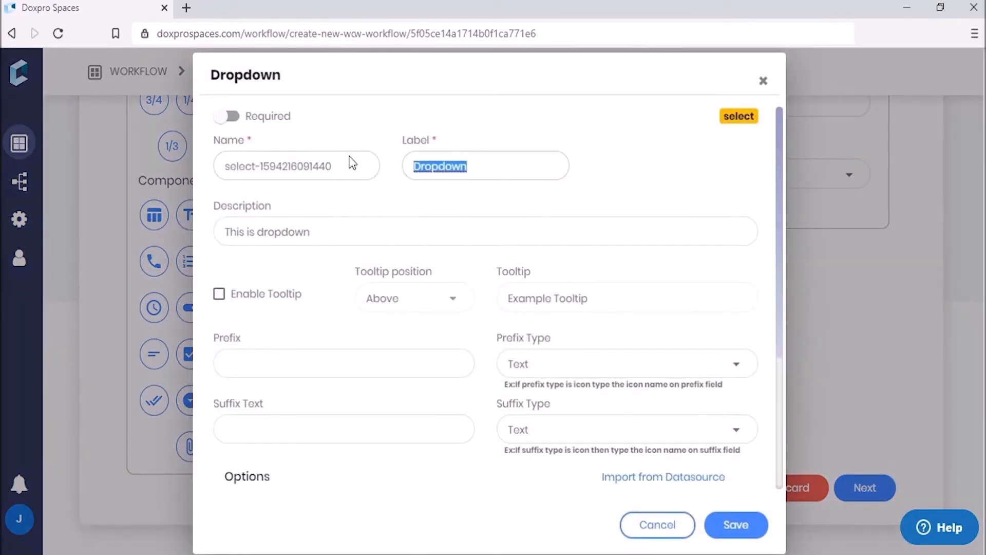
{"action": "type", "text": "Department"}
{"action": "triple_click", "coordinate": [326, 231]}
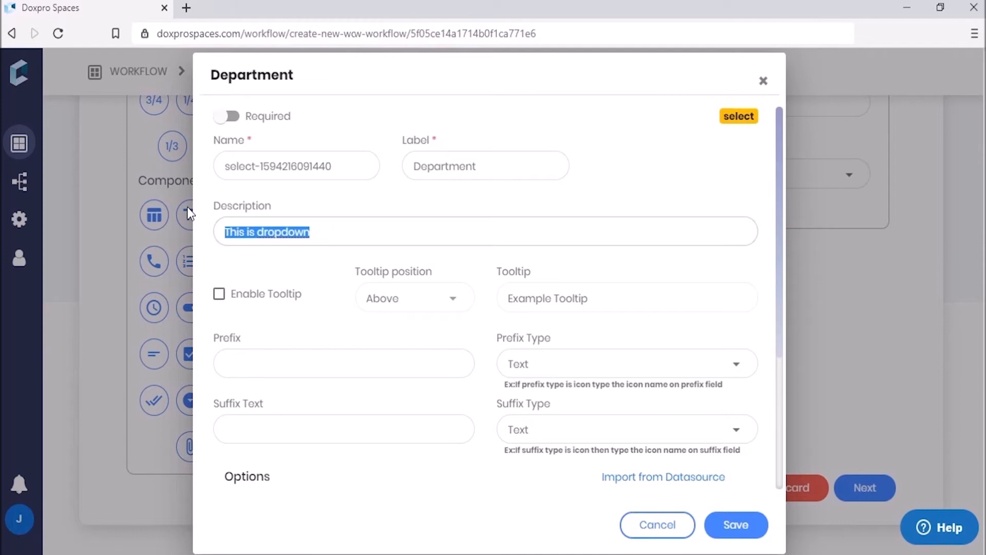
{"action": "key", "text": "BackSpace"}
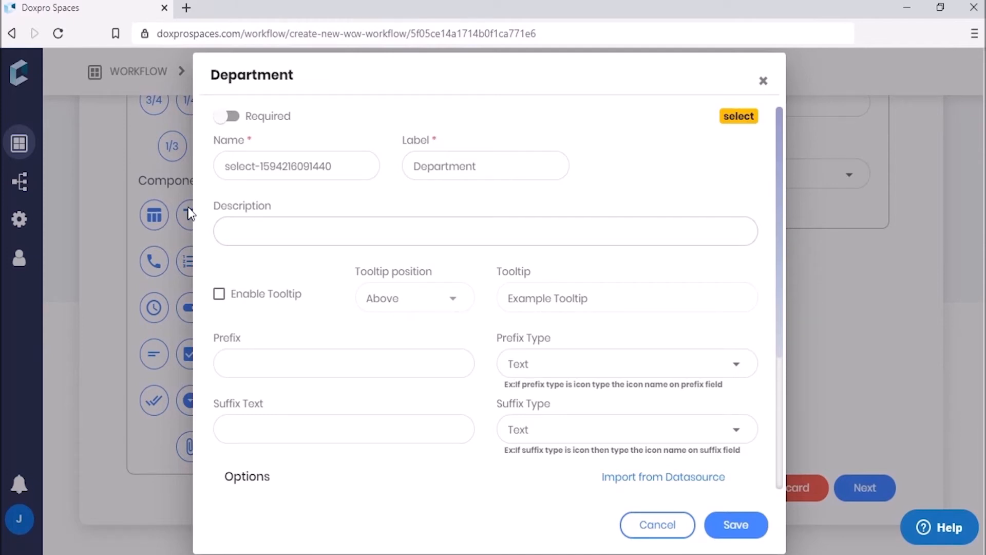
Step: Turn on a left-positioned tooltip asking the user to select the department
{"action": "left_click", "coordinate": [219, 298]}
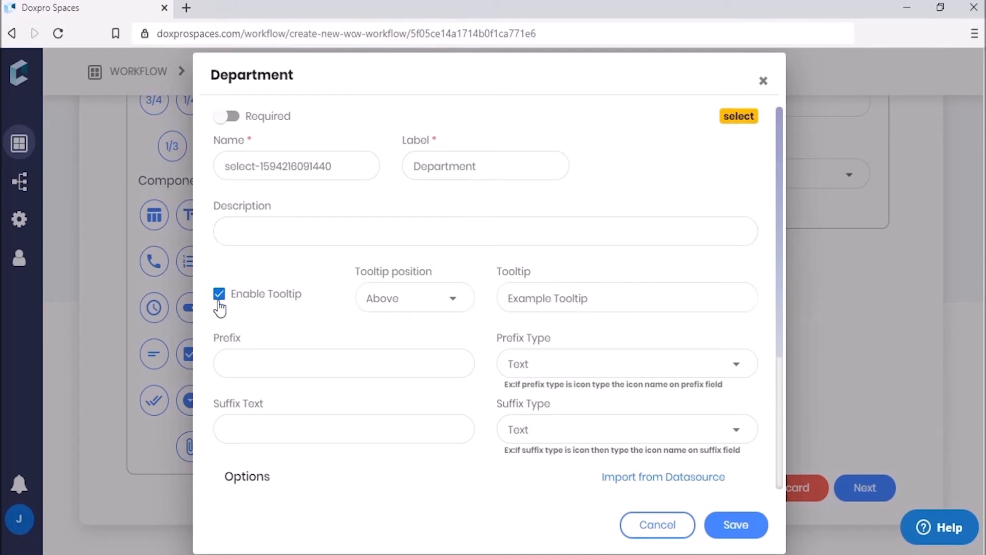
{"action": "left_click", "coordinate": [392, 306]}
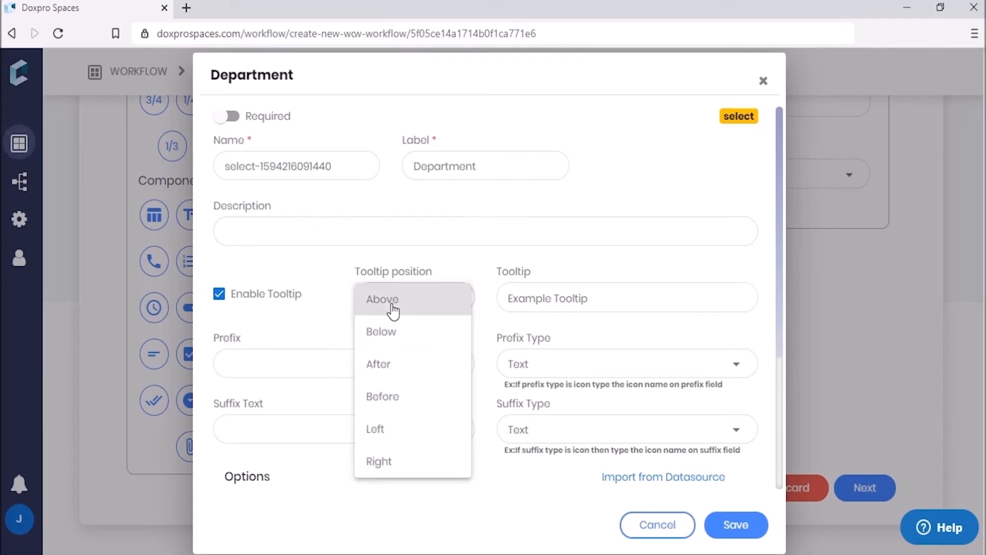
{"action": "left_click", "coordinate": [382, 432]}
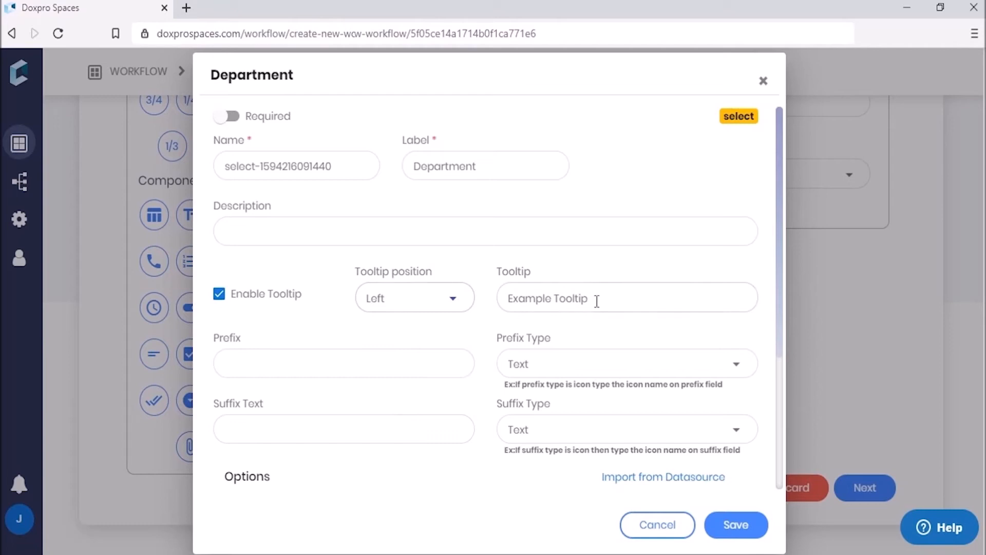
{"action": "left_click_drag", "start_coordinate": [594, 300], "coordinate": [491, 278]}
{"action": "type", "text": "Select "}
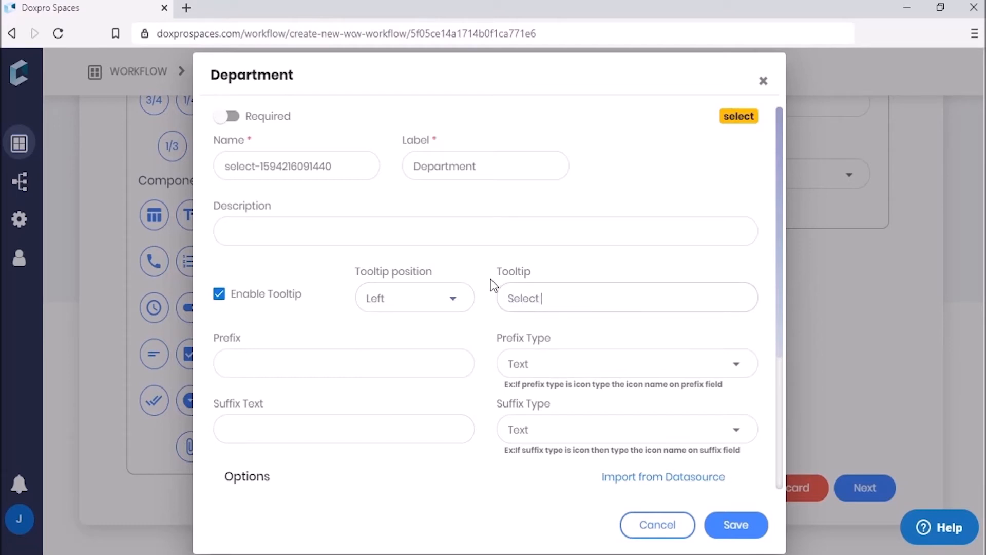
{"action": "type", "text": "the Dpartment"}
{"action": "key", "text": "BackSpace"}
{"action": "key", "text": "BackSpace"}
{"action": "key", "text": "BackSpace"}
{"action": "key", "text": "BackSpace"}
{"action": "key", "text": "BackSpace"}
{"action": "key", "text": "BackSpace"}
{"action": "key", "text": "BackSpace"}
{"action": "key", "text": "BackSpace"}
{"action": "key", "text": "BackSpace"}
{"action": "type", "text": "Departmen"}
Step: Rename the dropdown options to Finance, HR and Admin, and save the field
{"action": "left_click_drag", "start_coordinate": [780, 329], "coordinate": [765, 483]}
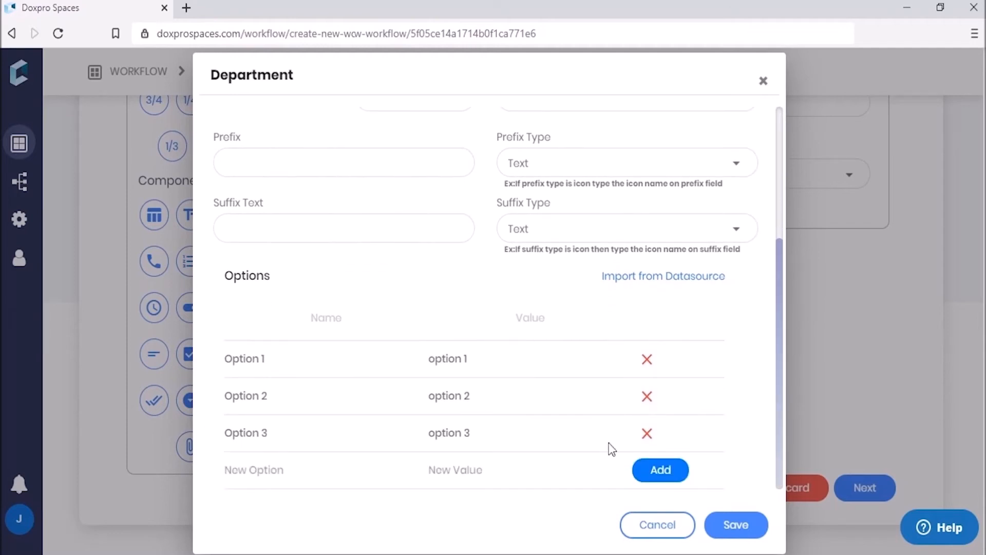
{"action": "left_click_drag", "start_coordinate": [324, 361], "coordinate": [124, 361]}
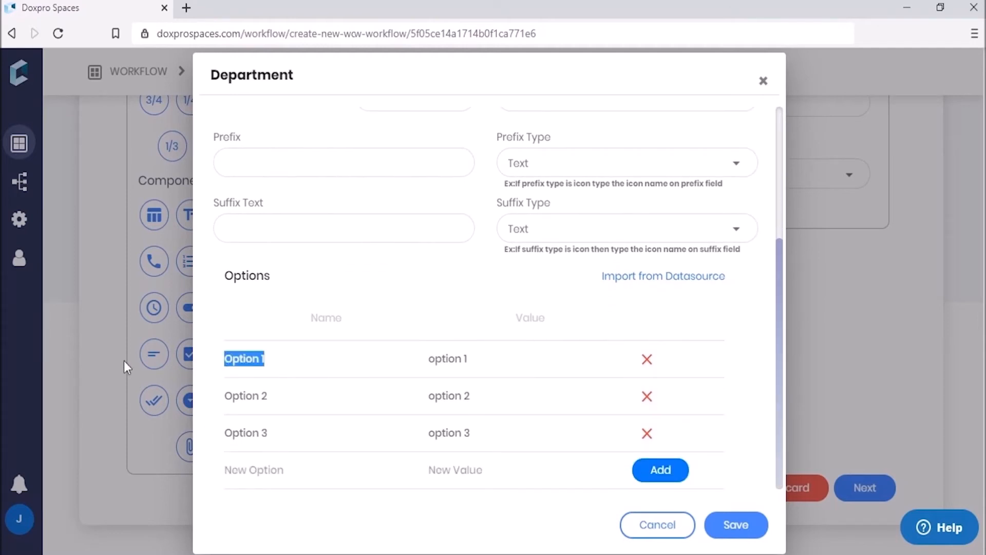
{"action": "type", "text": "Finance"}
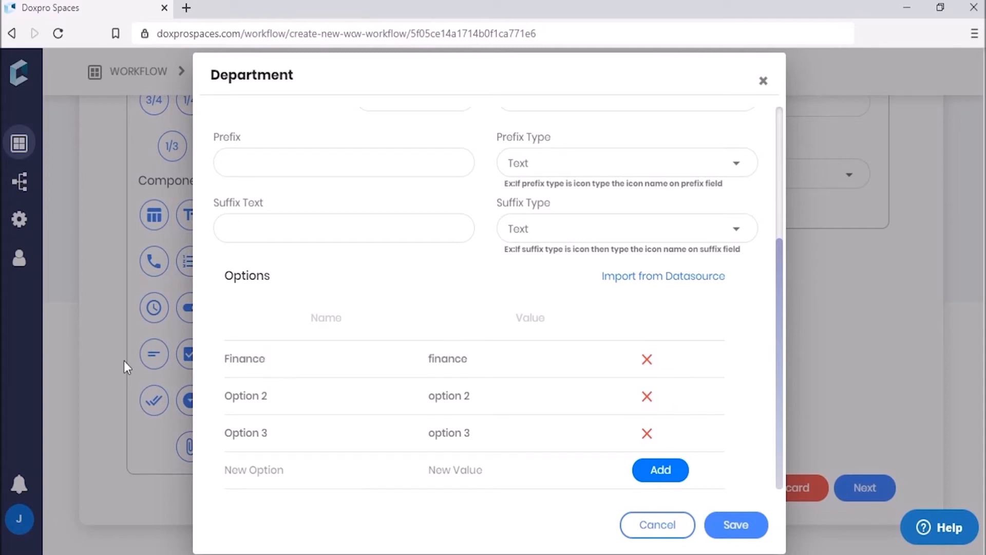
{"action": "left_click_drag", "start_coordinate": [316, 396], "coordinate": [180, 388]}
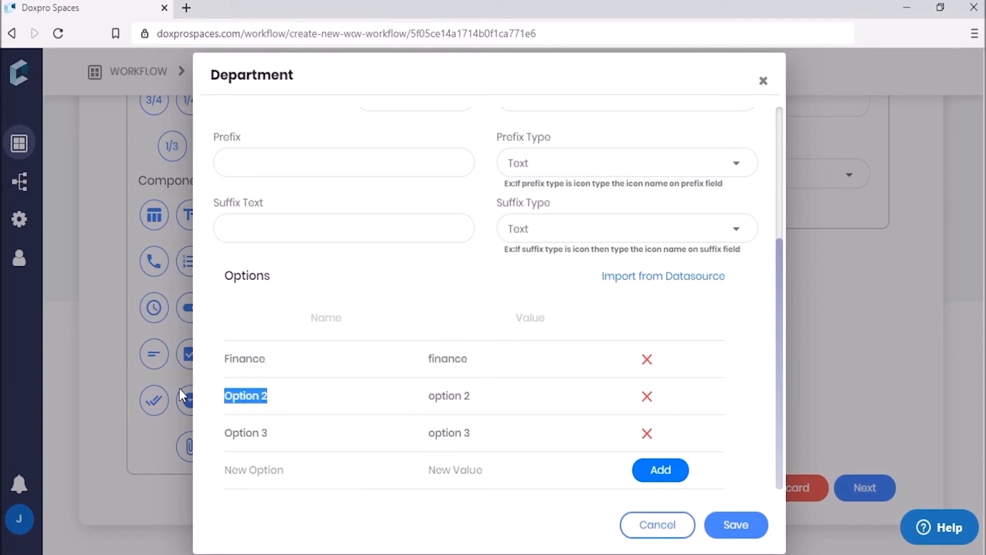
{"action": "type", "text": "HR"}
{"action": "left_click_drag", "start_coordinate": [287, 439], "coordinate": [93, 418]}
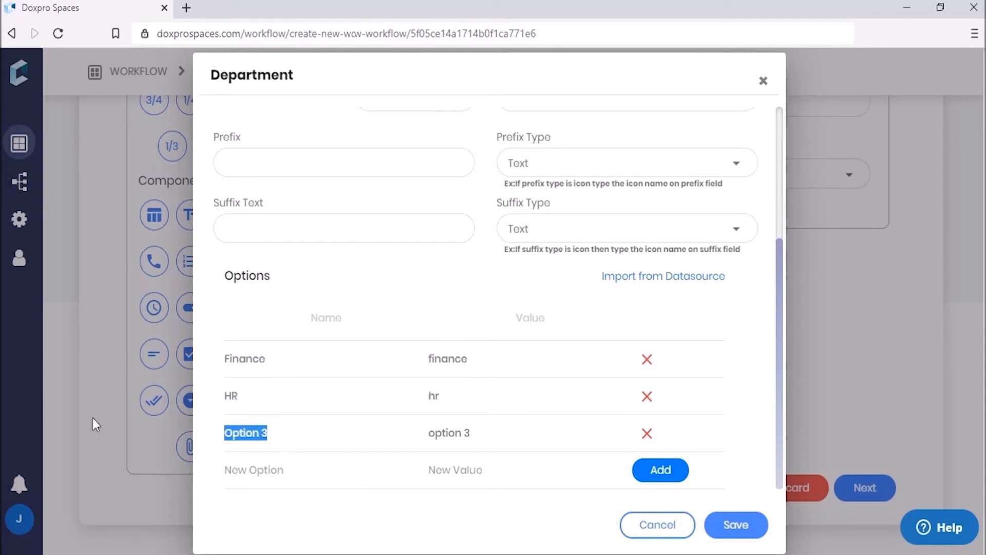
{"action": "type", "text": "Admin"}
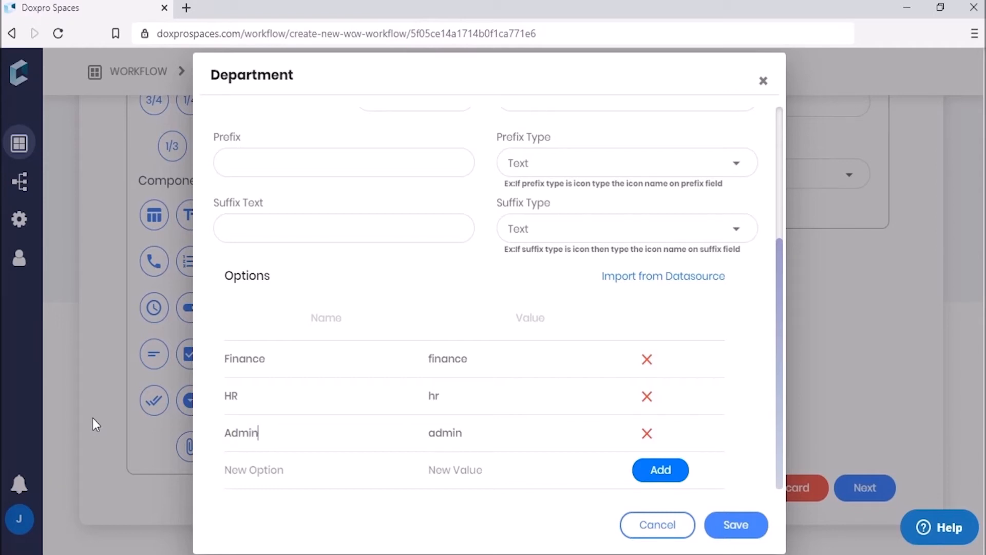
{"action": "left_click", "coordinate": [735, 525]}
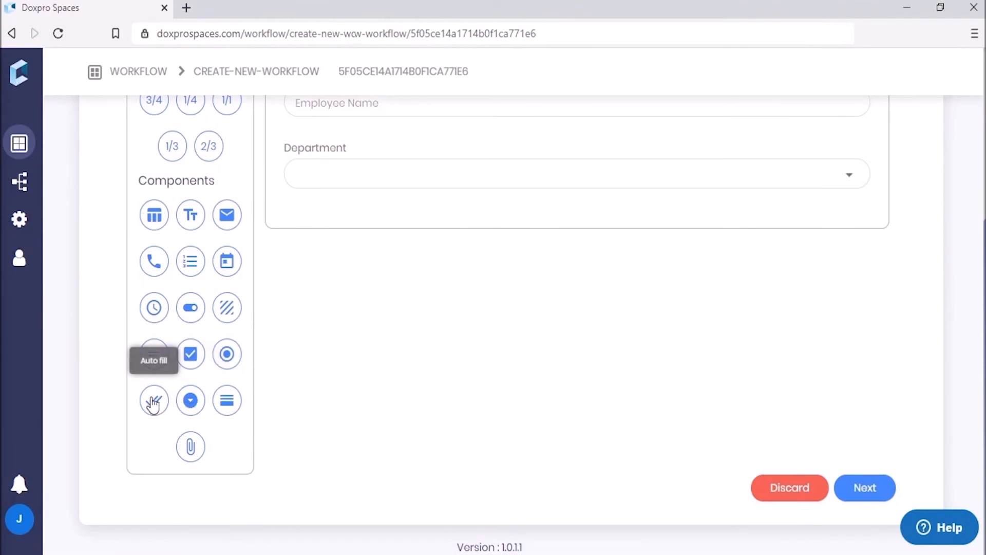
Step: Add an auto fill field below Department with label and placeholder 'Leave Type', no description
{"action": "left_click_drag", "start_coordinate": [154, 401], "coordinate": [368, 212]}
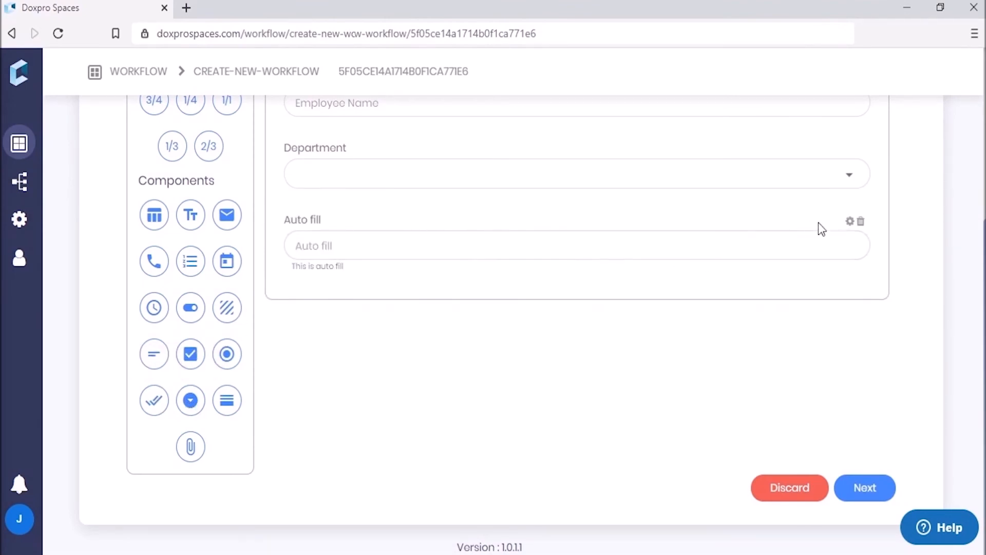
{"action": "left_click", "coordinate": [851, 221]}
{"action": "left_click_drag", "start_coordinate": [469, 165], "coordinate": [334, 162]}
{"action": "type", "text": "Leav"}
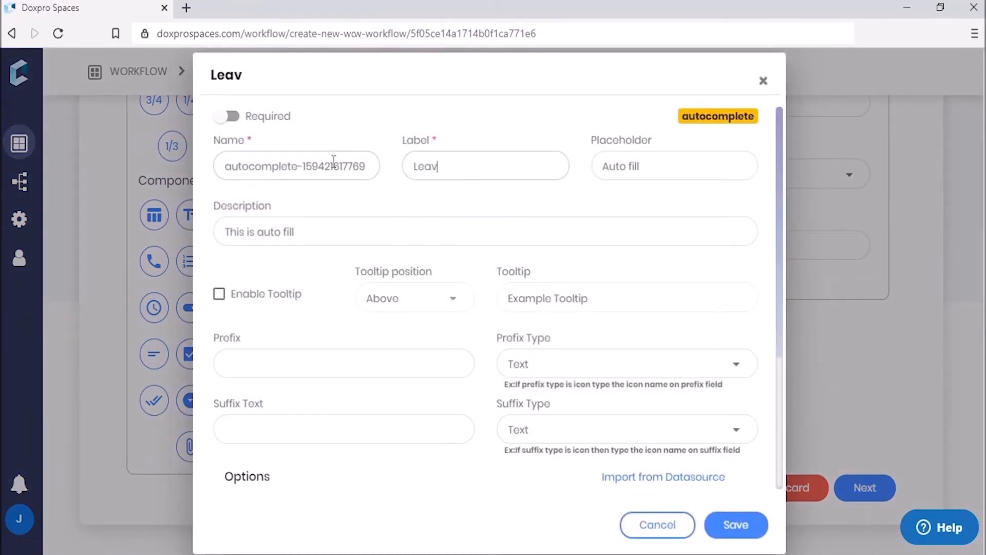
{"action": "type", "text": "e Type"}
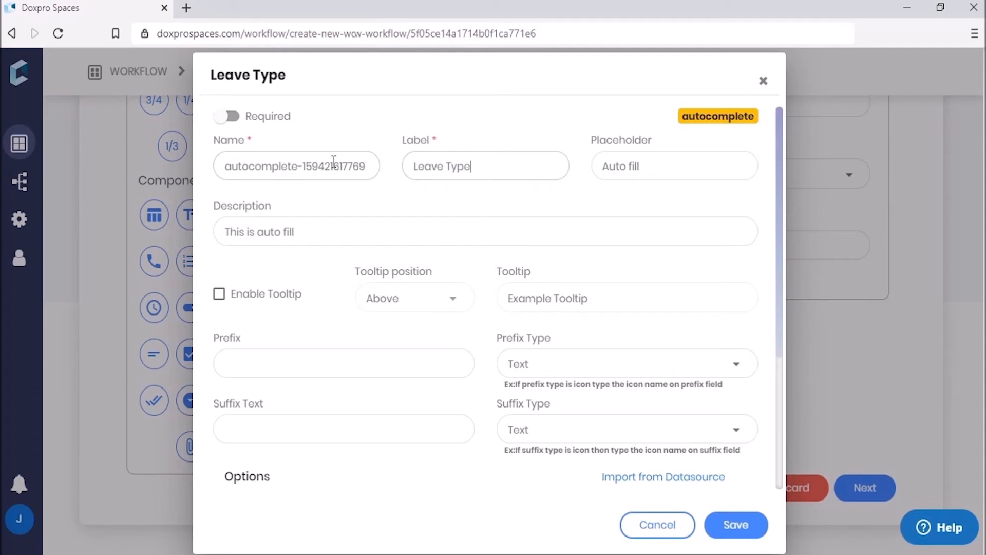
{"action": "left_click_drag", "start_coordinate": [478, 166], "coordinate": [341, 159]}
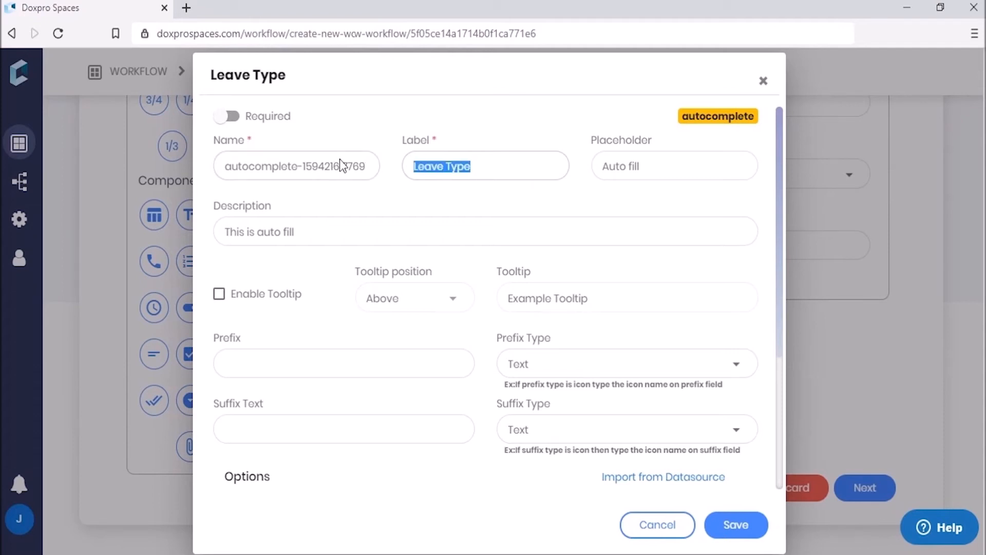
{"action": "key", "text": "ctrl+c"}
{"action": "left_click_drag", "start_coordinate": [665, 169], "coordinate": [544, 185]}
{"action": "key", "text": "ctrl+v"}
{"action": "left_click_drag", "start_coordinate": [352, 236], "coordinate": [128, 208]}
{"action": "key", "text": "BackSpace"}
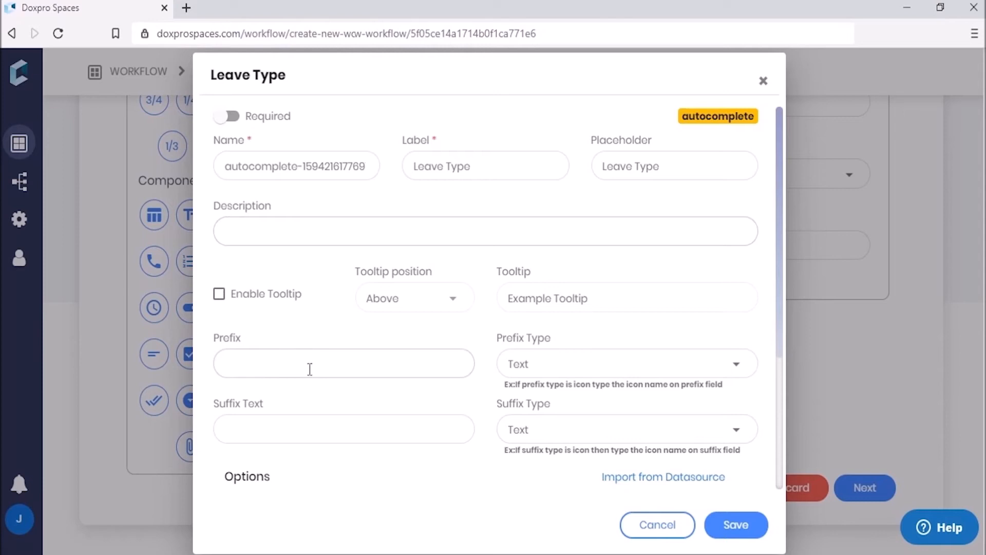
Step: Give it tooltip 'Select the leave type' and options Annual, Casual, Medical; save, then add a Textarea
{"action": "left_click", "coordinate": [221, 296]}
{"action": "left_click", "coordinate": [599, 298]}
{"action": "type", "text": "Select"}
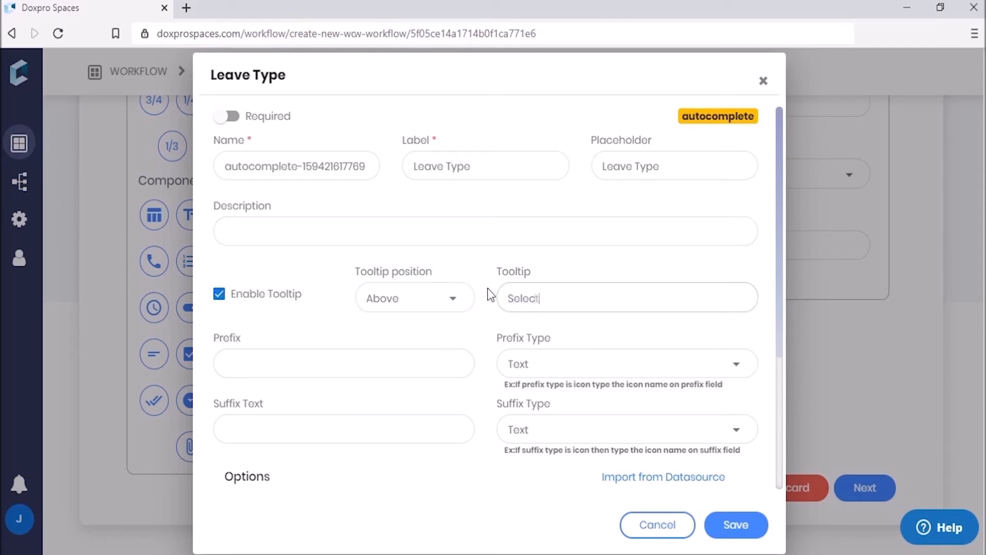
{"action": "type", "text": " the leave type"}
{"action": "left_click_drag", "start_coordinate": [781, 260], "coordinate": [762, 405]}
{"action": "left_click_drag", "start_coordinate": [270, 358], "coordinate": [124, 353]}
{"action": "type", "text": "Annual"}
{"action": "left_click_drag", "start_coordinate": [270, 396], "coordinate": [87, 391]}
{"action": "type", "text": "Casual"}
{"action": "left_click_drag", "start_coordinate": [270, 433], "coordinate": [141, 432]}
{"action": "type", "text": "Medical"}
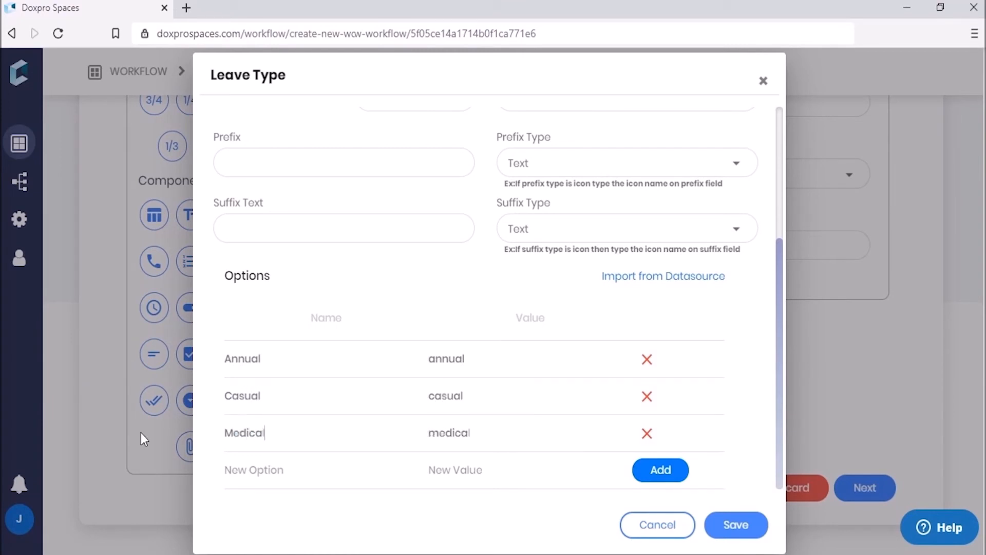
{"action": "left_click", "coordinate": [738, 535]}
{"action": "left_click_drag", "start_coordinate": [230, 312], "coordinate": [346, 287]}
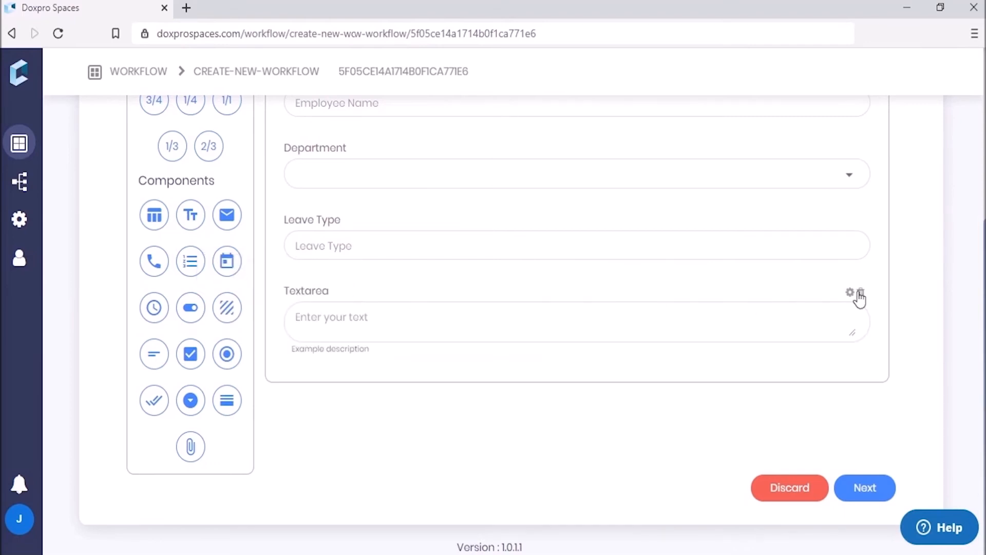
Step: Label the Textarea 'Reason' with a 'Reason' placeholder, then place a Date Picker below it
{"action": "left_click", "coordinate": [851, 293]}
{"action": "left_click_drag", "start_coordinate": [469, 167], "coordinate": [329, 190]}
{"action": "type", "text": "Reason"}
{"action": "key", "text": "Tab"}
{"action": "type", "text": "Reason"}
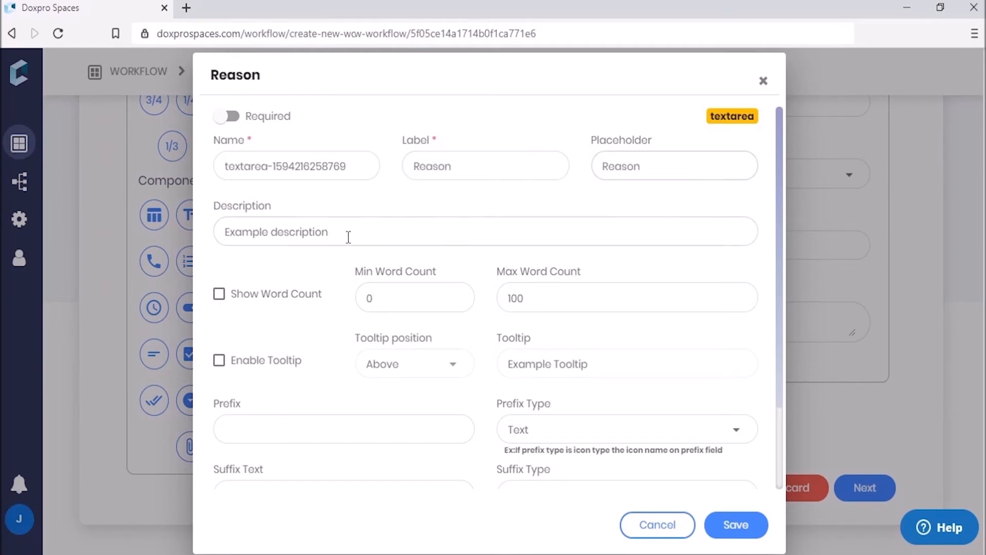
{"action": "left_click_drag", "start_coordinate": [328, 232], "coordinate": [94, 253]}
{"action": "key", "text": "BackSpace"}
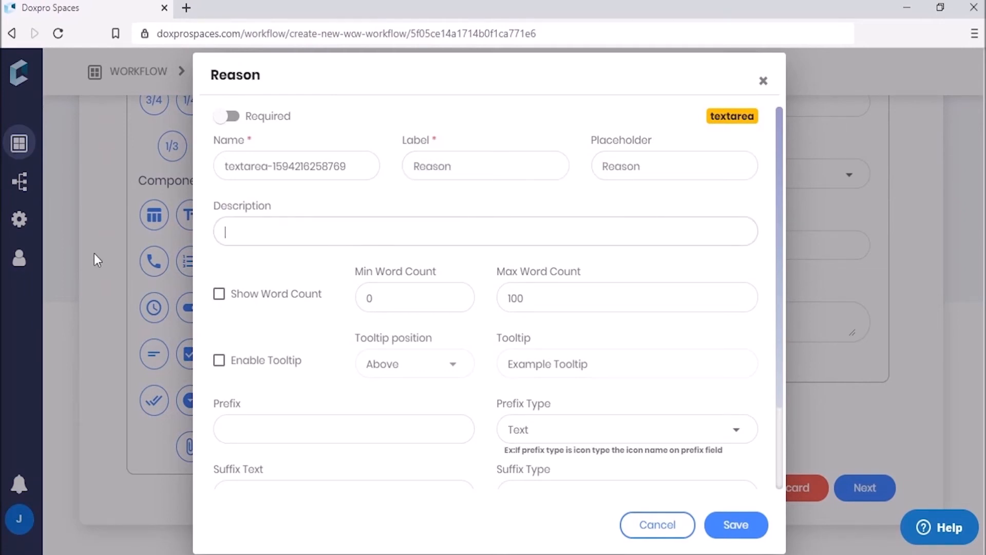
{"action": "left_click", "coordinate": [735, 526]}
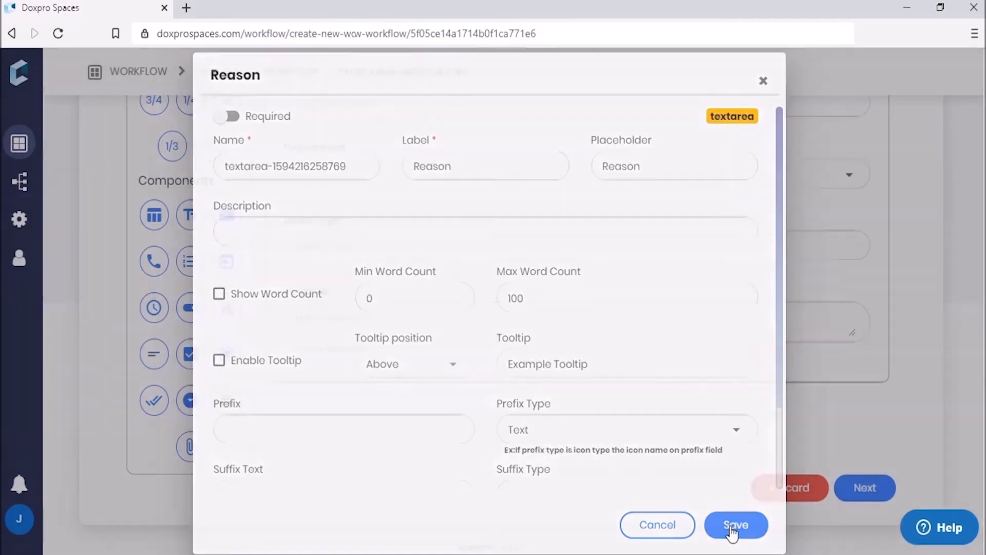
{"action": "left_click_drag", "start_coordinate": [227, 269], "coordinate": [265, 362]}
{"action": "left_click_drag", "start_coordinate": [345, 392], "coordinate": [355, 370]}
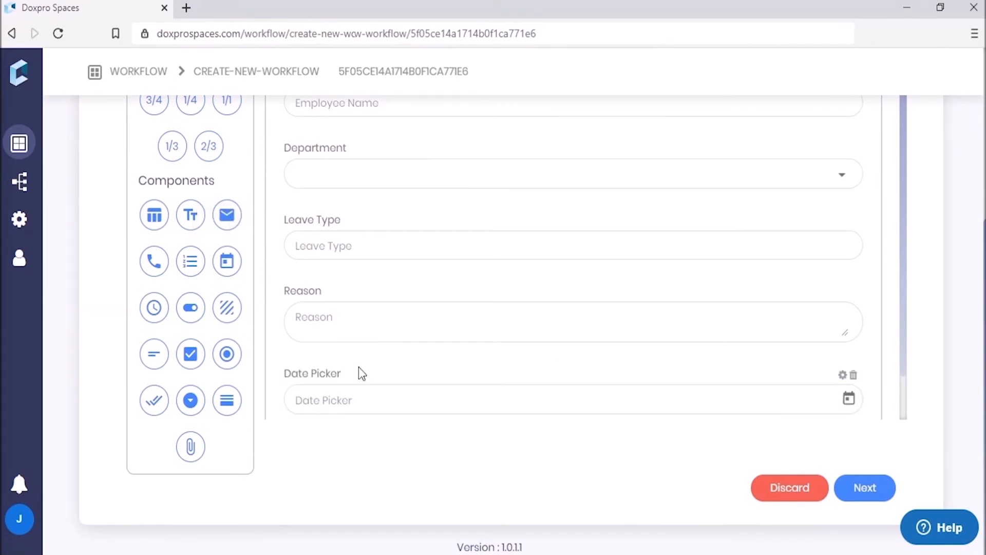
Step: Set the date field's label and placeholder to 'Dates Requested' and save
{"action": "left_click", "coordinate": [842, 374]}
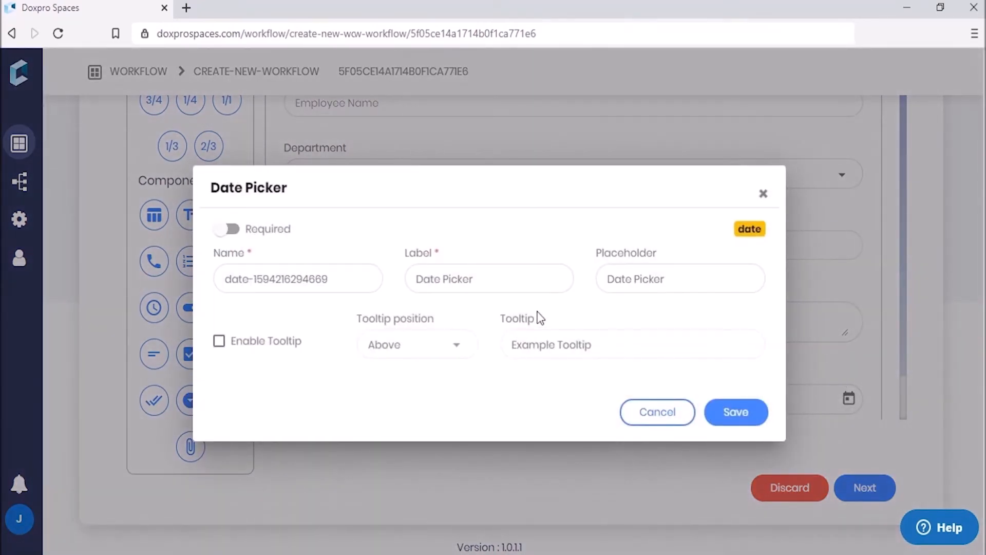
{"action": "left_click_drag", "start_coordinate": [507, 279], "coordinate": [415, 289]}
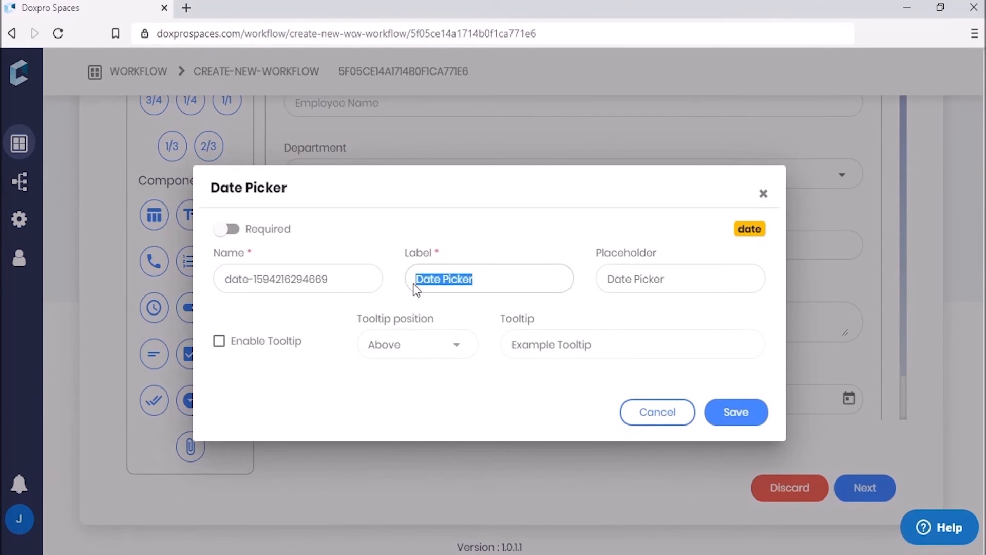
{"action": "type", "text": "Dates Requ"}
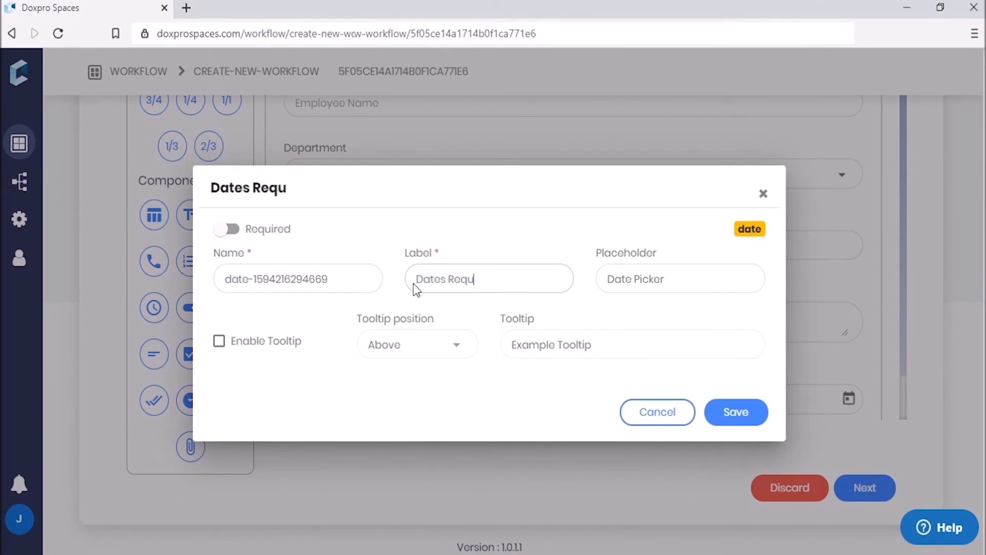
{"action": "type", "text": "ested"}
{"action": "left_click_drag", "start_coordinate": [667, 279], "coordinate": [599, 289]}
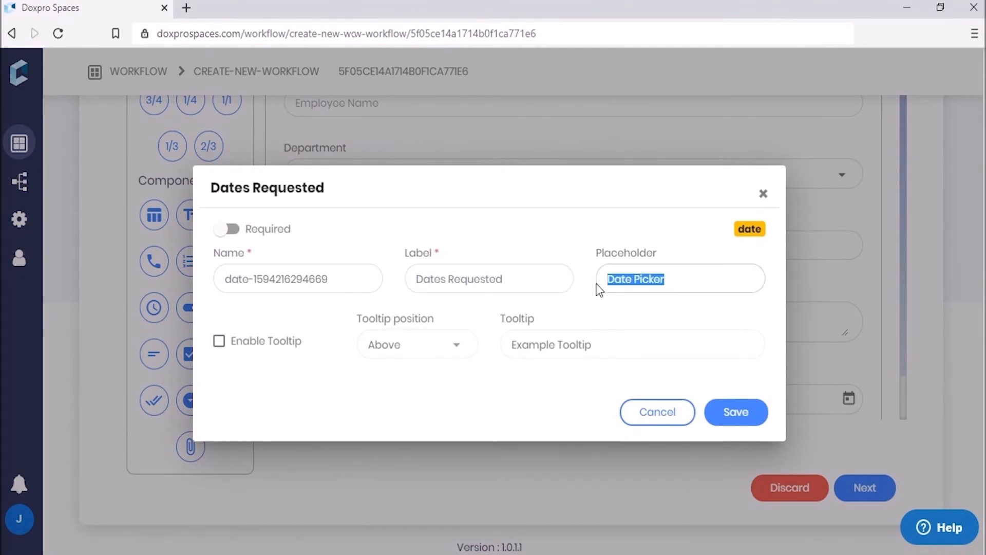
{"action": "key", "text": "ctrl+v"}
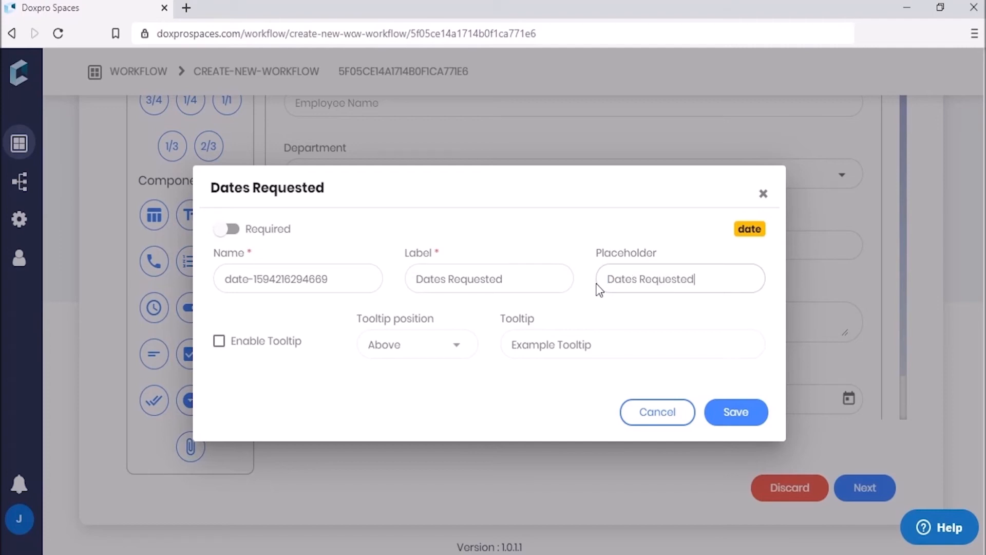
{"action": "left_click", "coordinate": [722, 413]}
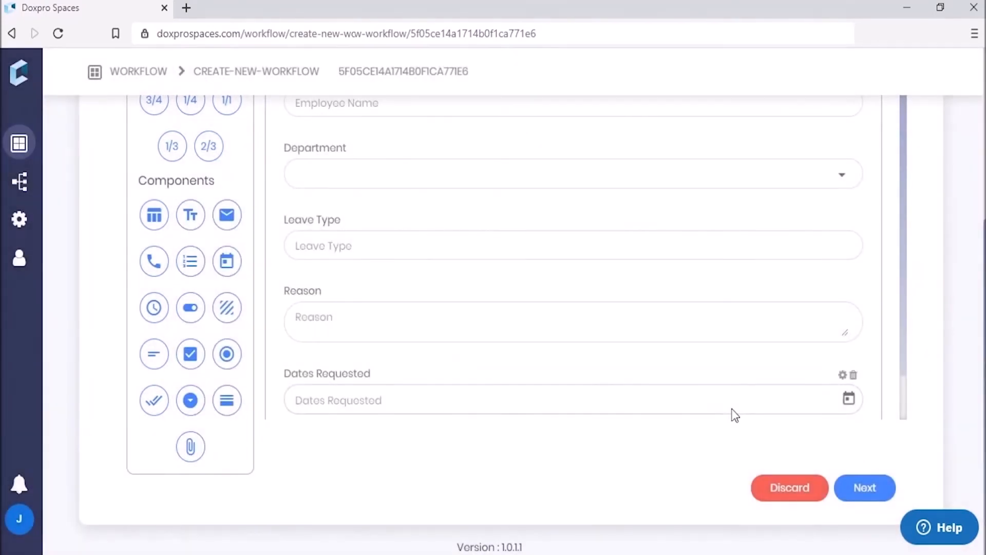
Step: Move from form design on to the Workflow Design stage
{"action": "scroll", "coordinate": [499, 334], "scroll_direction": "up", "scroll_amount": 10}
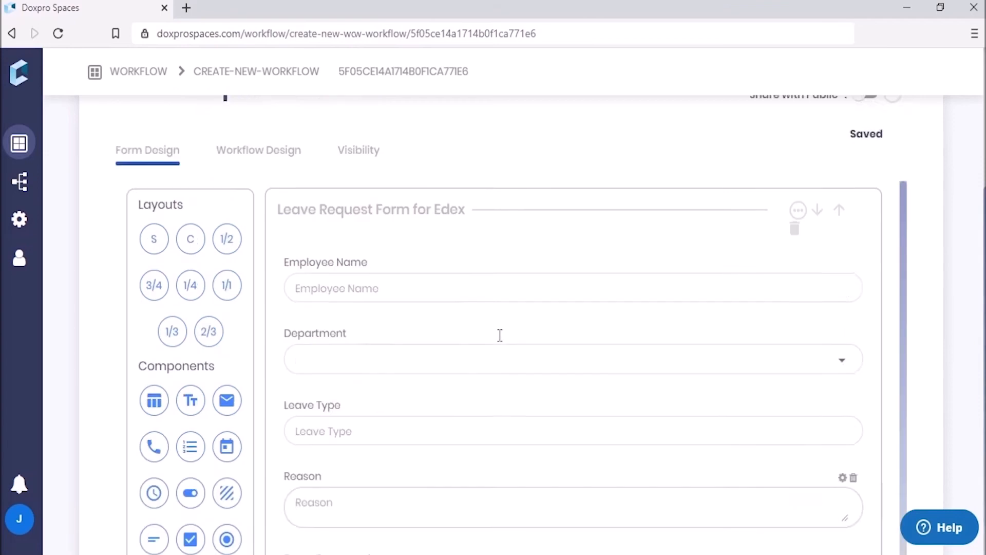
{"action": "scroll", "coordinate": [560, 319], "scroll_direction": "down", "scroll_amount": 1}
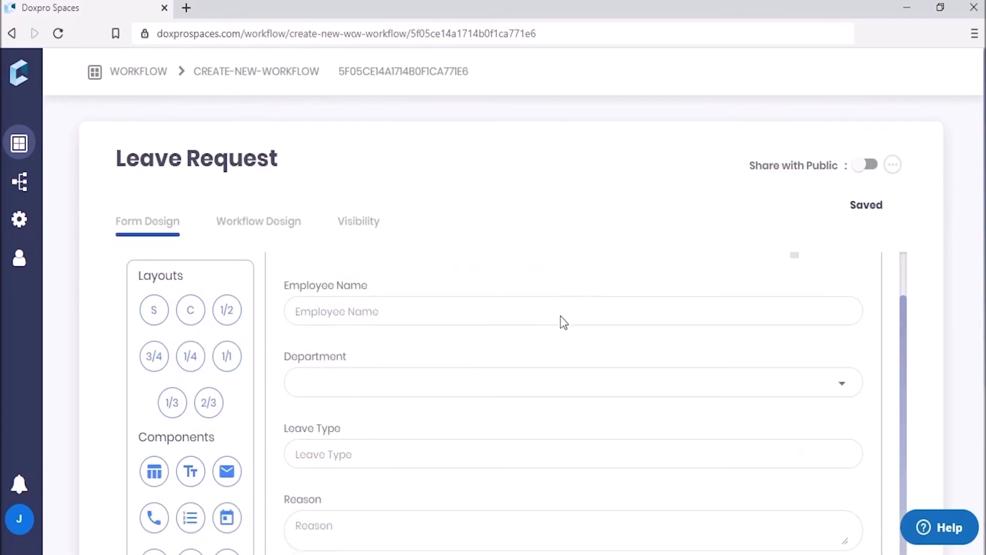
{"action": "scroll", "coordinate": [564, 334], "scroll_direction": "down", "scroll_amount": 5}
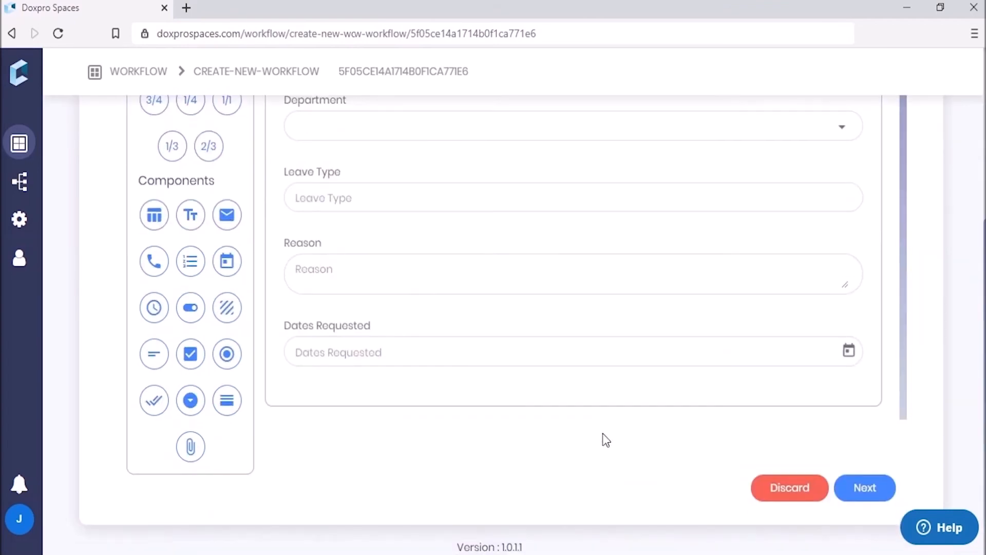
{"action": "left_click", "coordinate": [865, 491]}
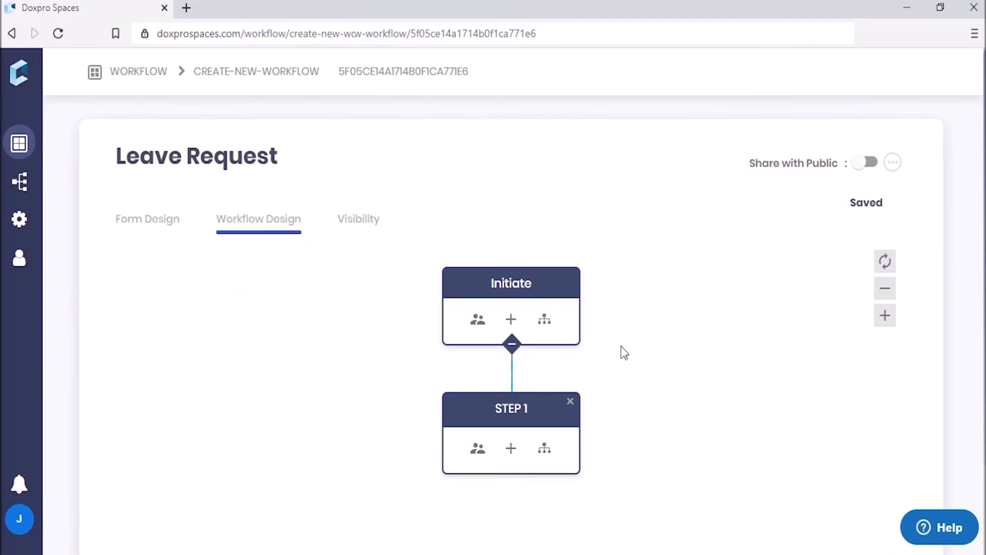
Step: Add a STEP 2 node after STEP 1 with the + icon on STEP 1
{"action": "left_click", "coordinate": [510, 448]}
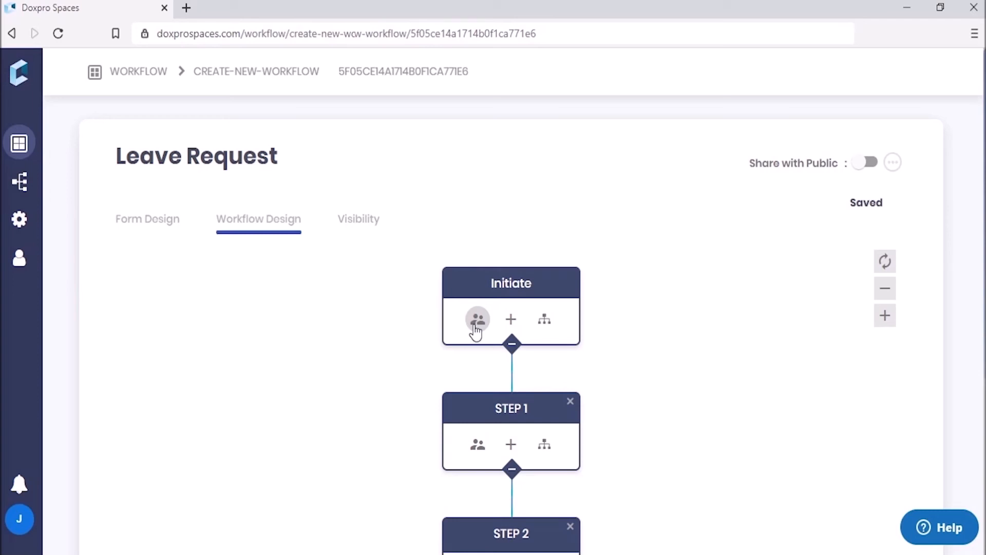
Step: Name the first step 'Initiator', assign it to the chosen user's e-mail account, and save
{"action": "left_click", "coordinate": [477, 321]}
{"action": "type", "text": "Init"}
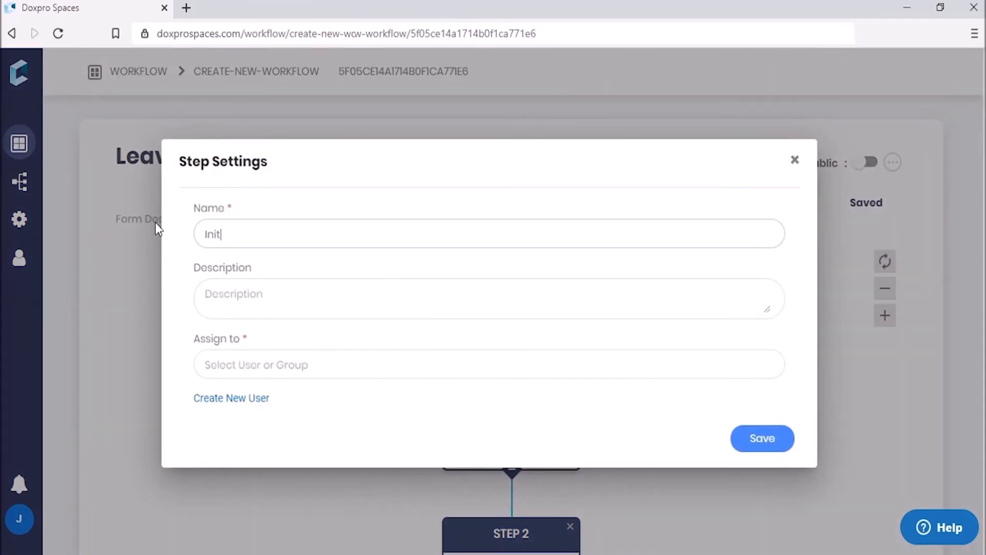
{"action": "type", "text": "iator"}
{"action": "left_click", "coordinate": [234, 365]}
{"action": "type", "text": "j"}
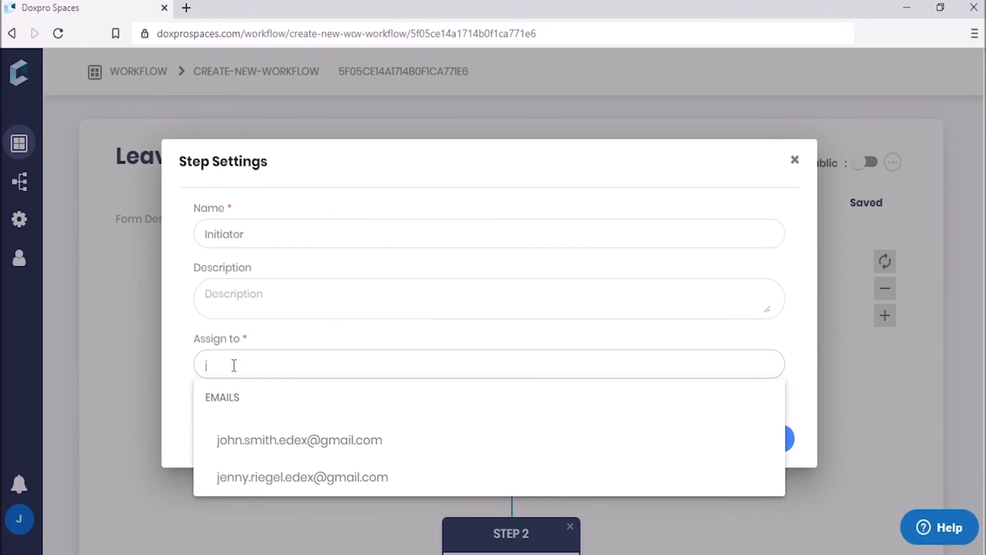
{"action": "left_click", "coordinate": [253, 478]}
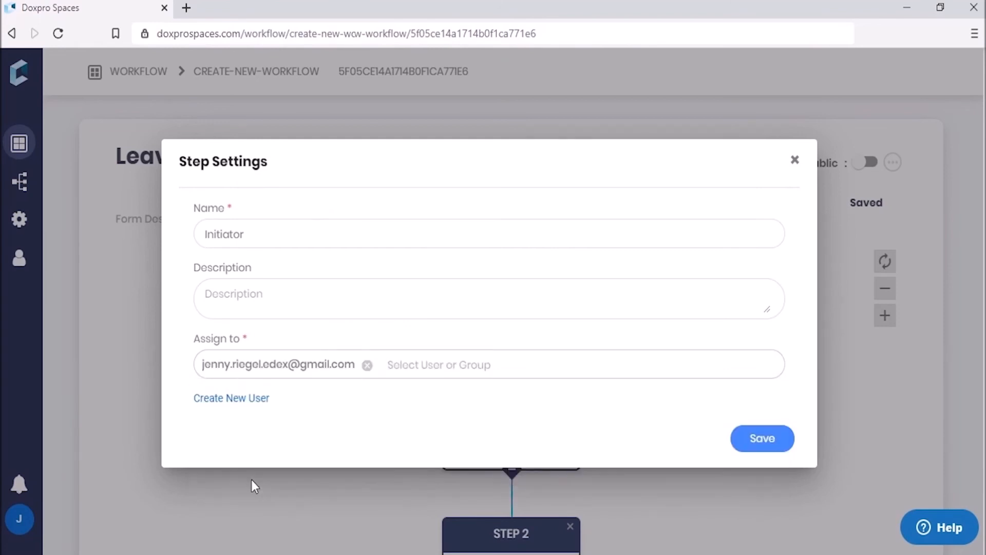
{"action": "left_click", "coordinate": [770, 441]}
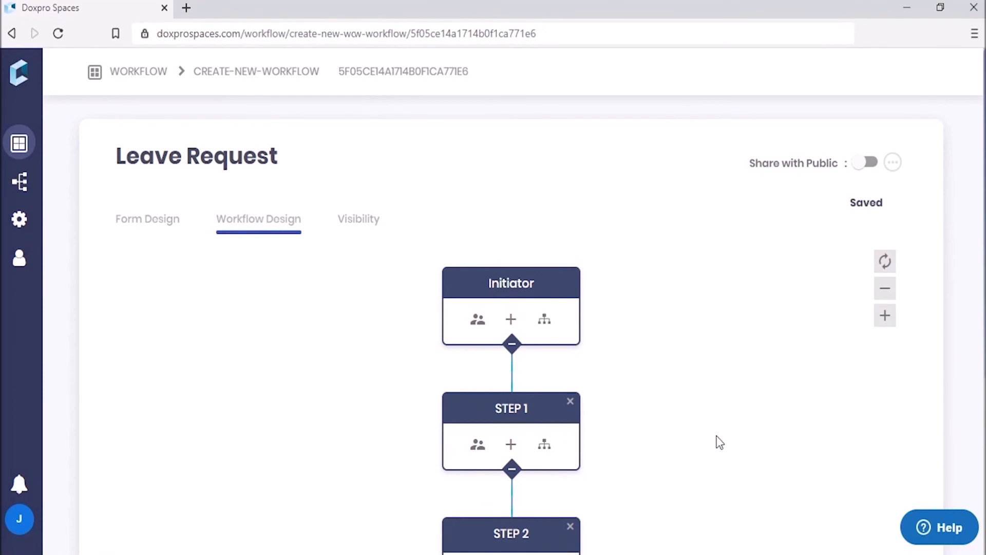
Step: Rename STEP 1 to 'Manager Approval', assign it to the manager's e-mail account, and save
{"action": "left_click", "coordinate": [477, 445]}
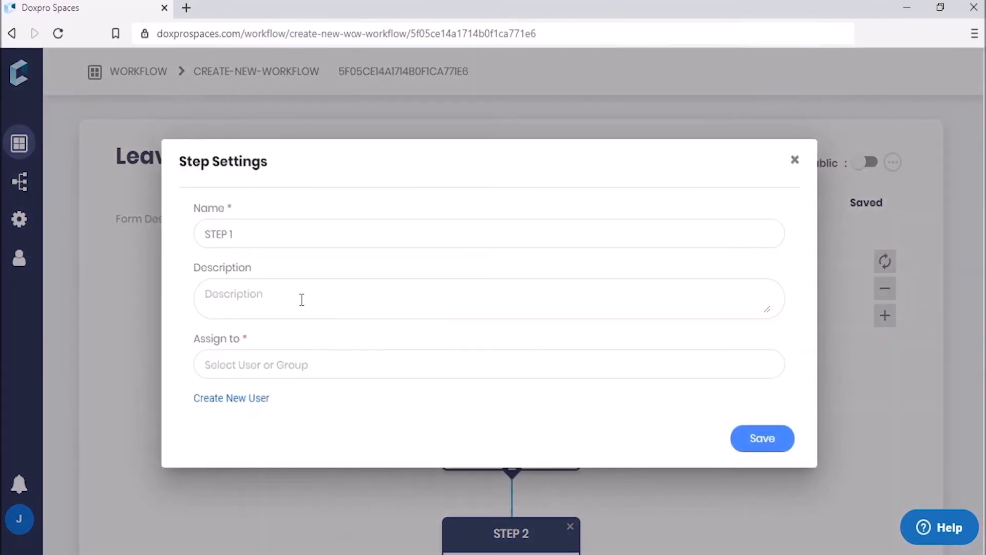
{"action": "left_click_drag", "start_coordinate": [253, 233], "coordinate": [192, 234]}
{"action": "key", "text": "BackSpace"}
{"action": "type", "text": "Manager Approval"}
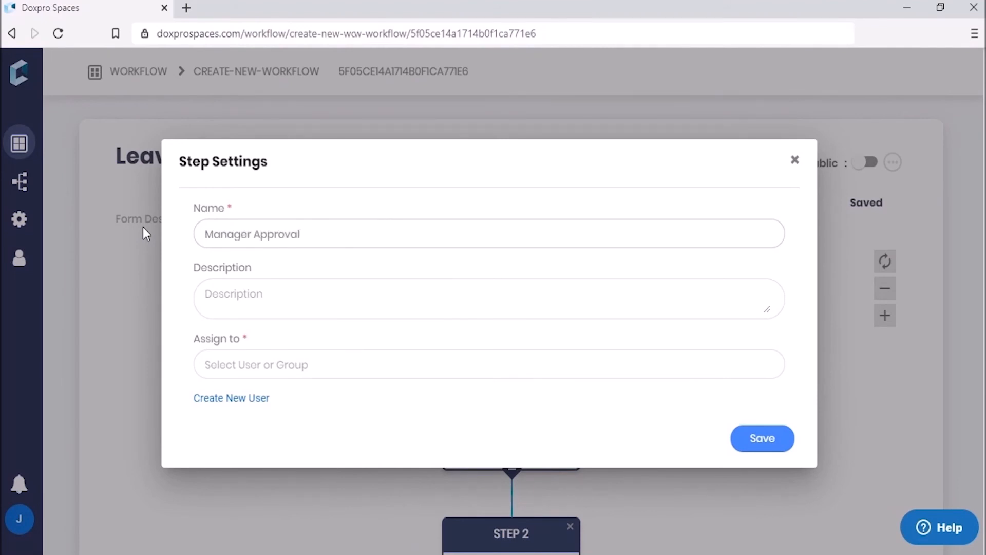
{"action": "left_click", "coordinate": [260, 366]}
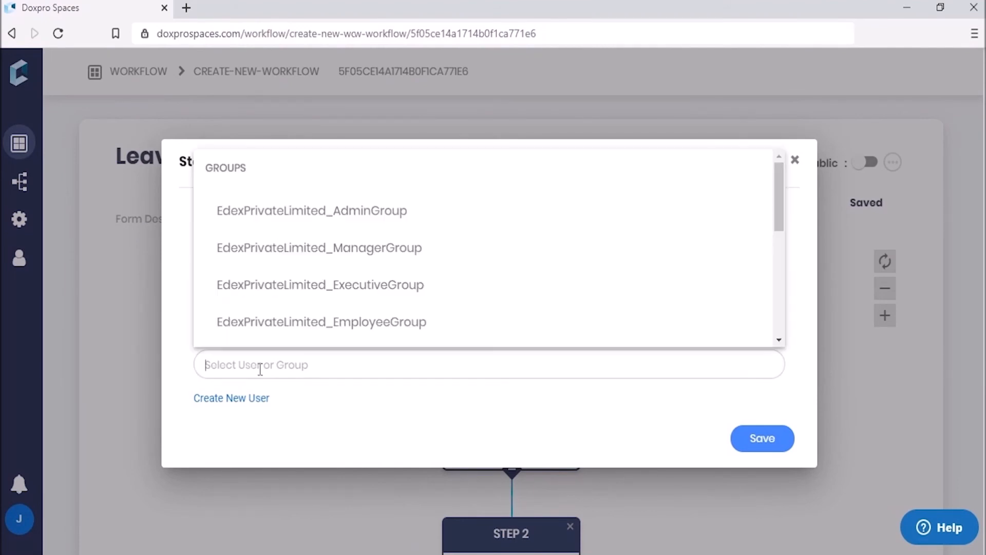
{"action": "type", "text": "ch"}
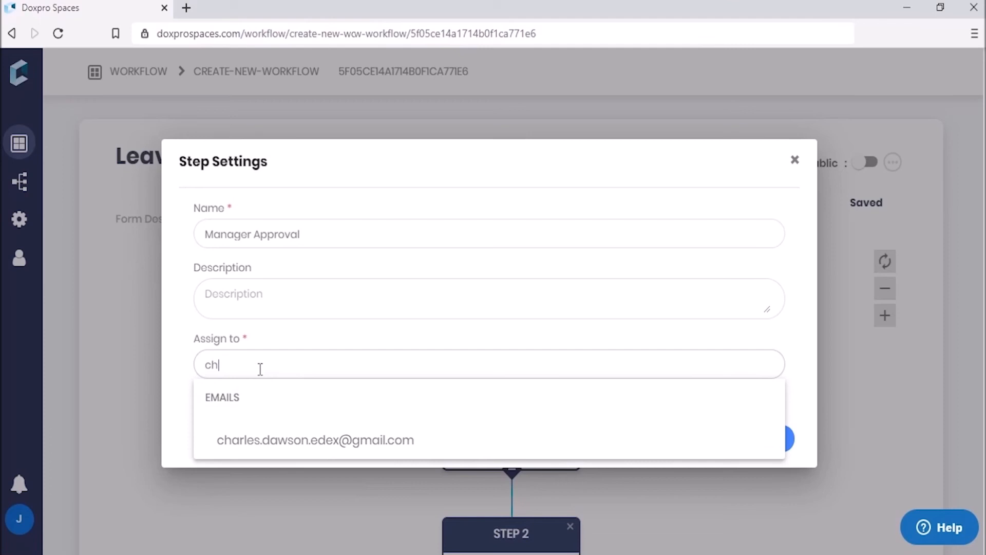
{"action": "left_click", "coordinate": [288, 444]}
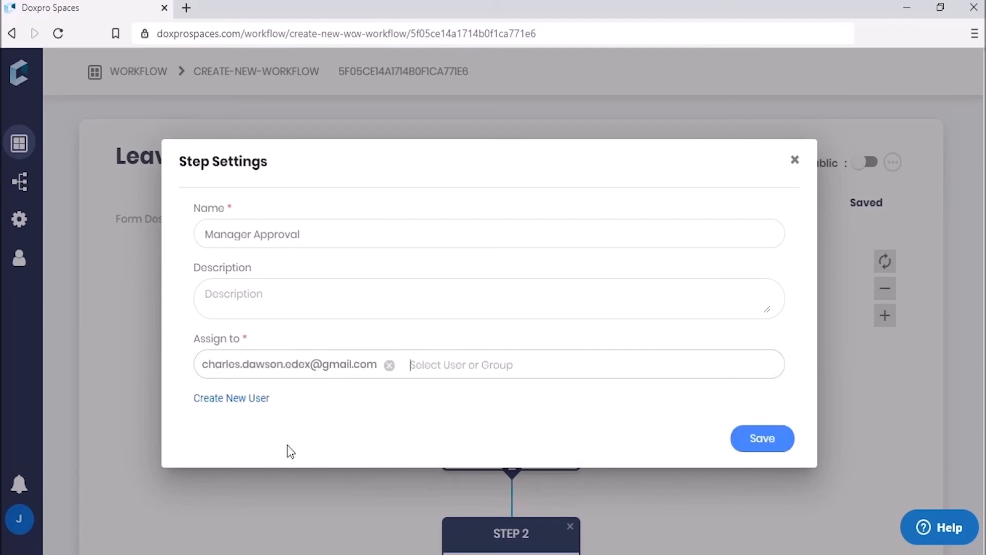
{"action": "left_click", "coordinate": [756, 444]}
{"action": "left_click_drag", "start_coordinate": [683, 442], "coordinate": [676, 303]}
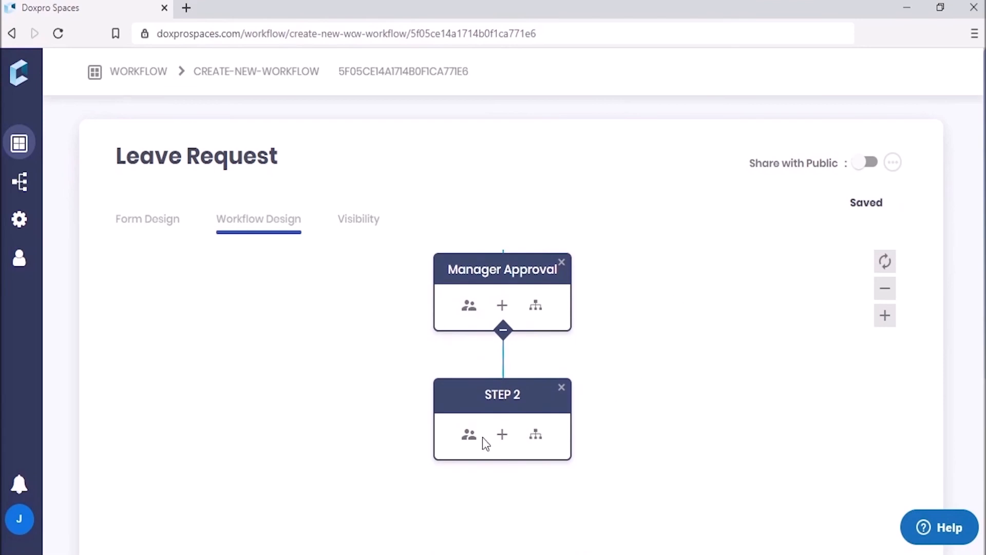
Step: Rename STEP 2 to 'HR Approval', assign it to the suggested user's e-mail, and save
{"action": "left_click", "coordinate": [469, 435]}
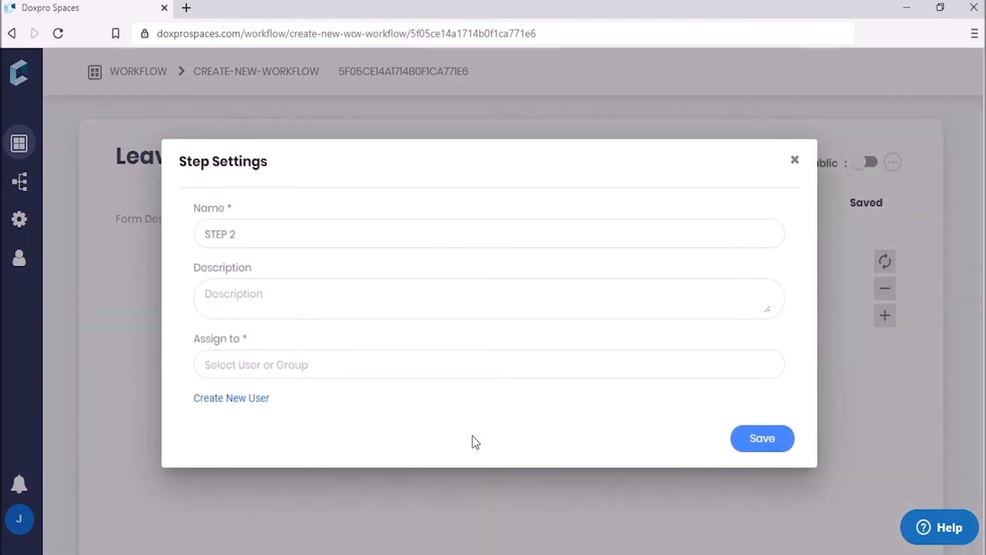
{"action": "left_click_drag", "start_coordinate": [248, 237], "coordinate": [170, 232]}
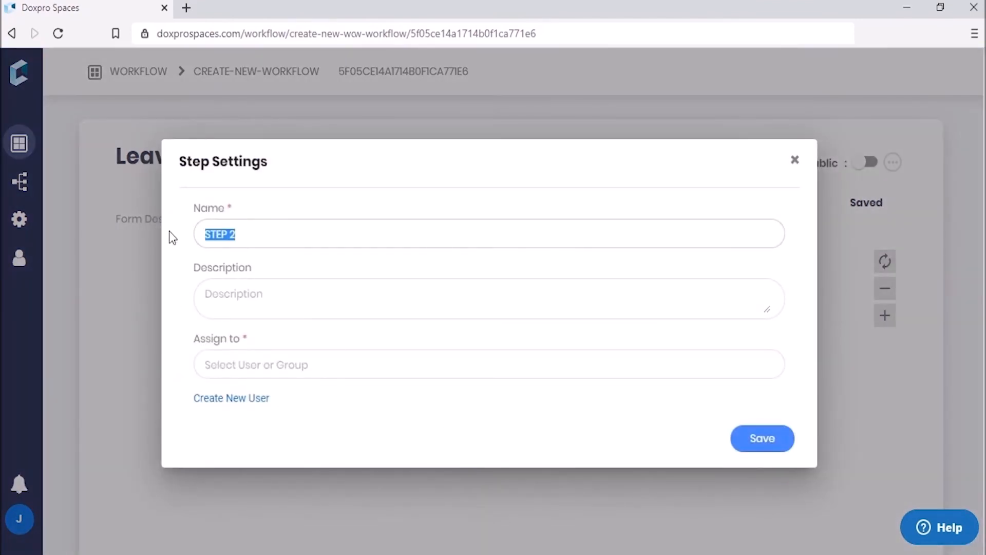
{"action": "type", "text": "HR Approval"}
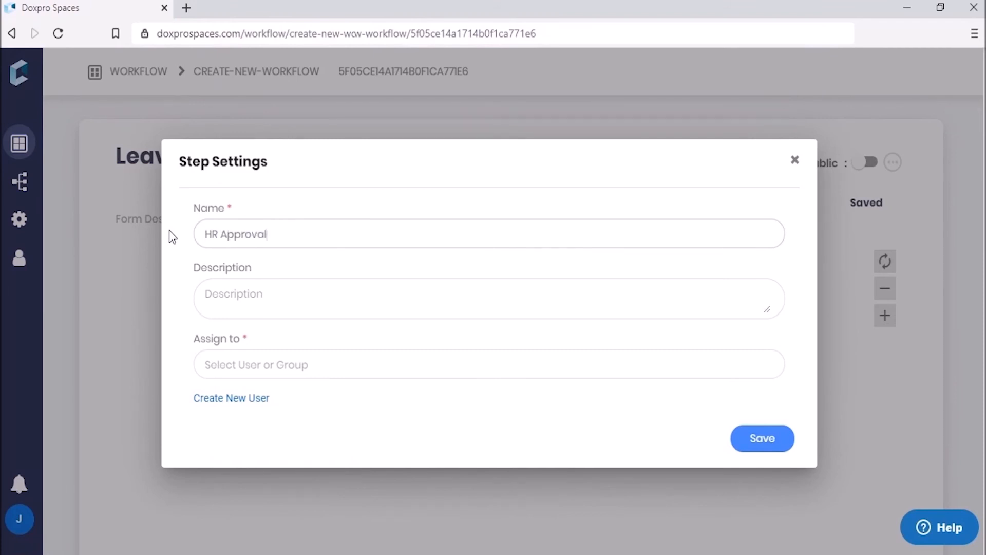
{"action": "left_click", "coordinate": [246, 365]}
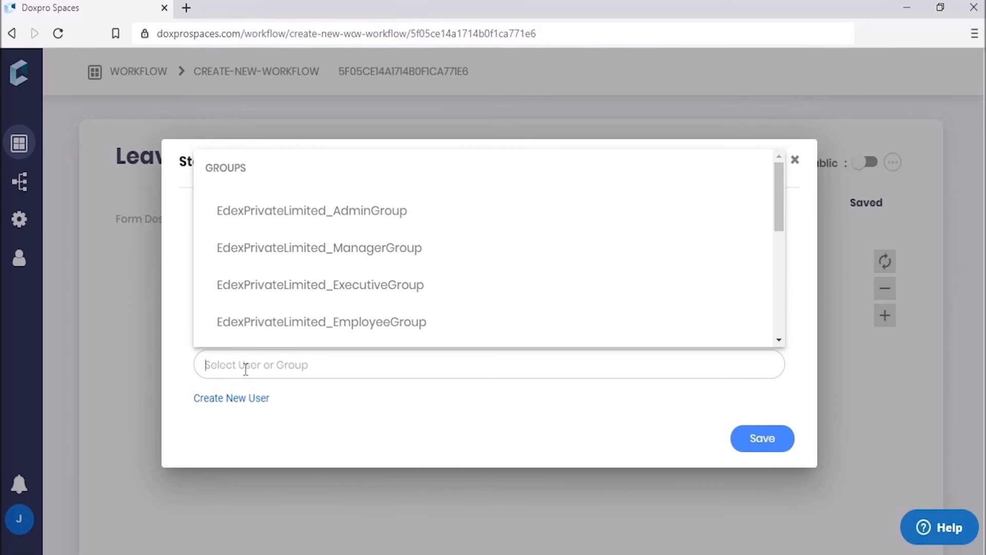
{"action": "type", "text": "r"}
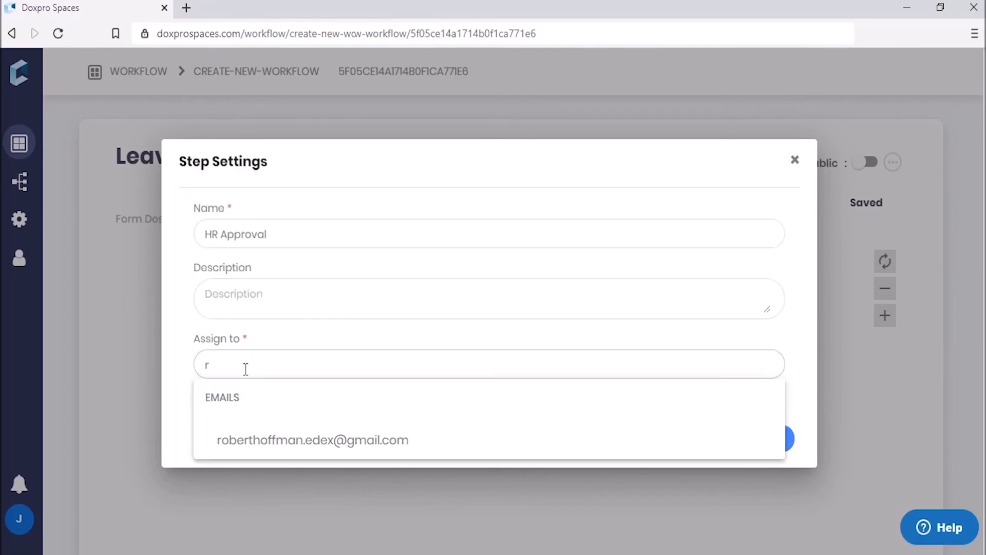
{"action": "left_click", "coordinate": [262, 443]}
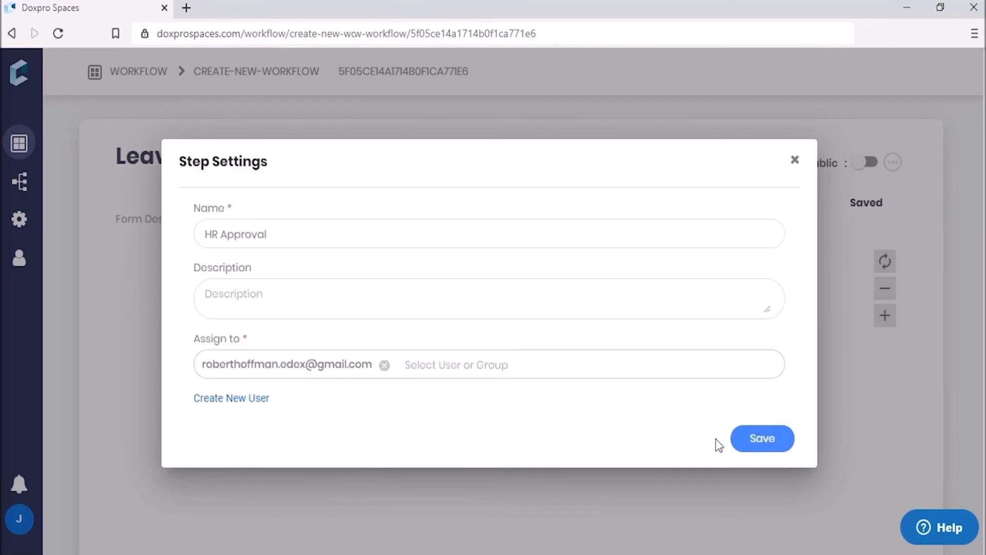
{"action": "left_click", "coordinate": [765, 441]}
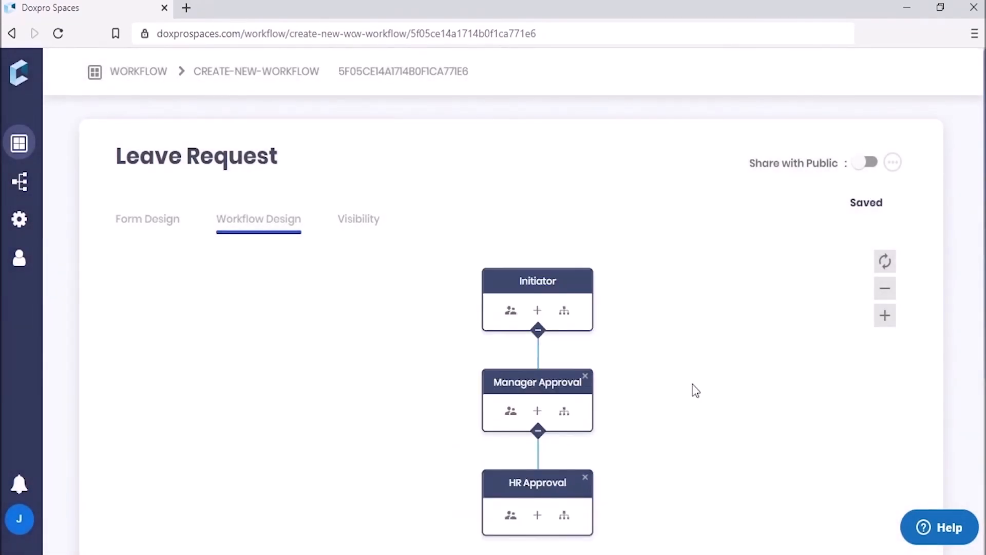
{"action": "left_click_drag", "start_coordinate": [716, 390], "coordinate": [703, 355]}
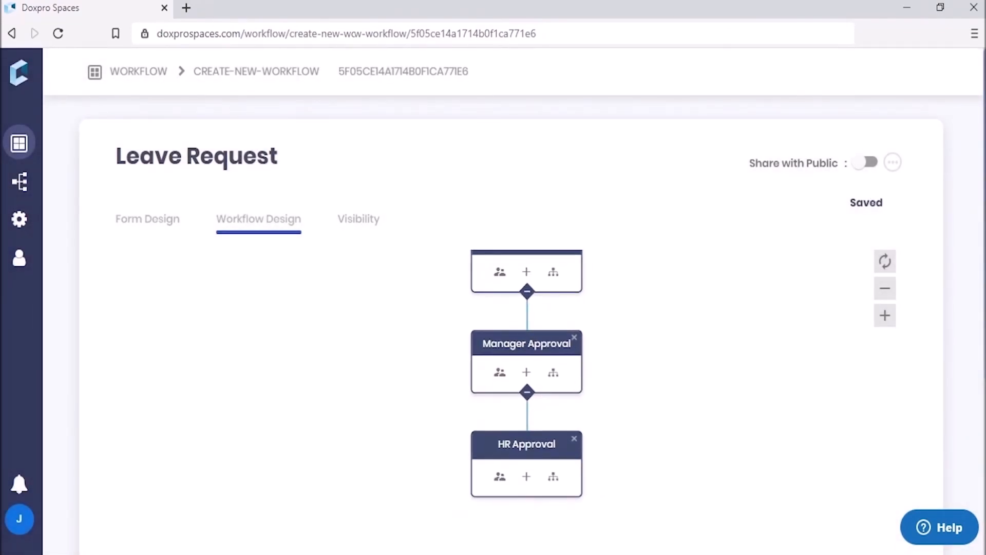
{"action": "left_click_drag", "start_coordinate": [983, 308], "coordinate": [933, 474]}
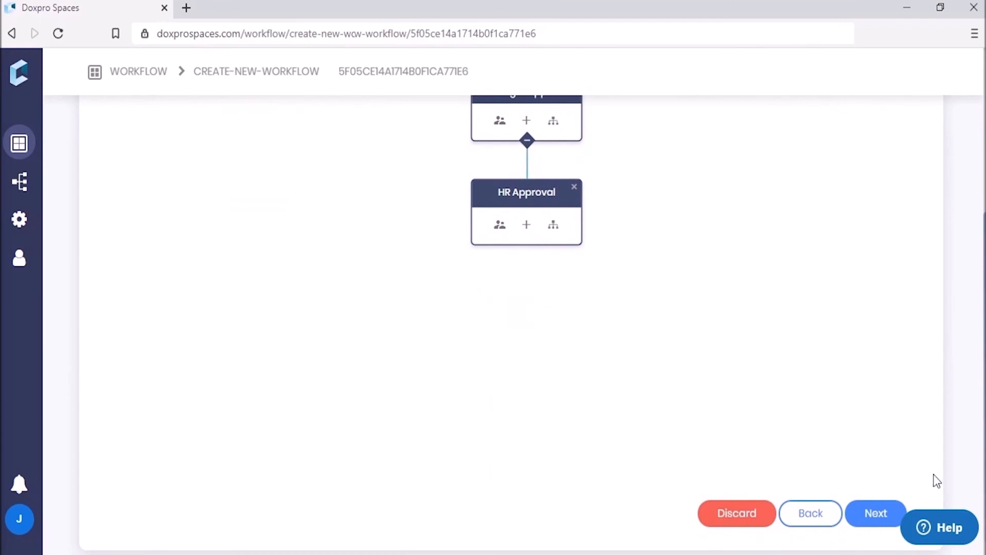
Step: Advance to the Visibility settings, review the Initiator form, and select the Manager Approval step
{"action": "left_click", "coordinate": [876, 514]}
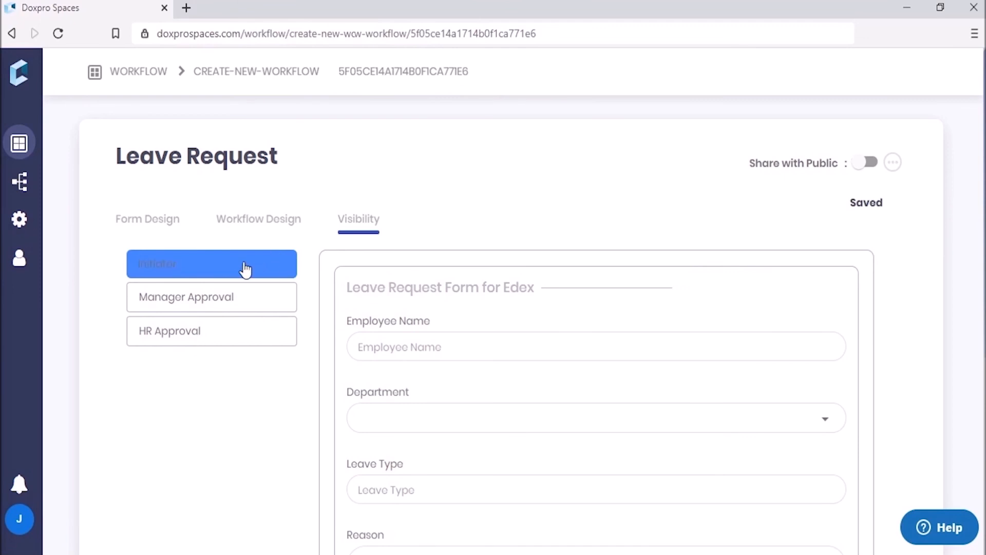
{"action": "mouse_move", "coordinate": [353, 291]}
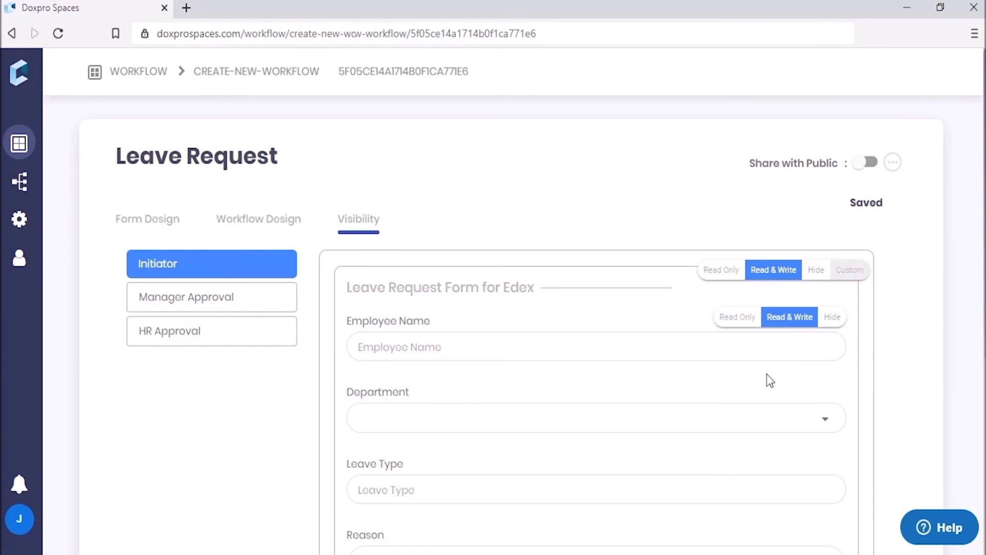
{"action": "mouse_move", "coordinate": [772, 401]}
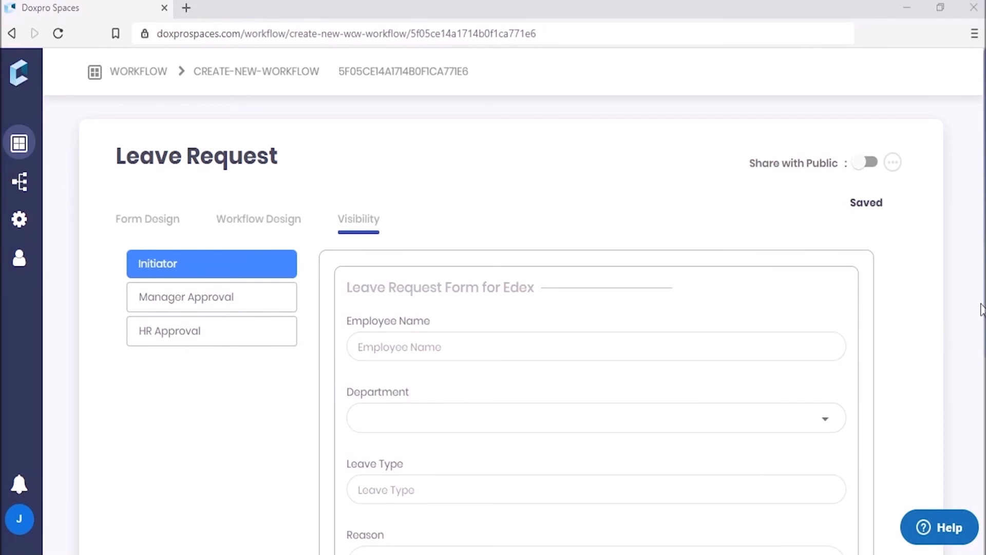
{"action": "scroll", "coordinate": [983, 319], "scroll_direction": "down", "scroll_amount": 1}
{"action": "scroll", "coordinate": [983, 329], "scroll_direction": "down", "scroll_amount": 3}
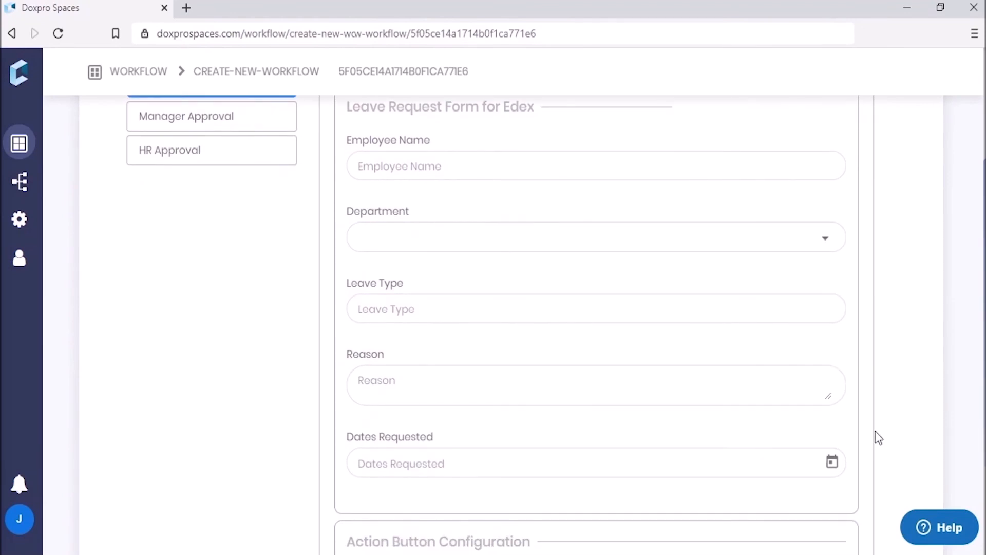
{"action": "mouse_move", "coordinate": [736, 461]}
{"action": "scroll", "coordinate": [745, 461], "scroll_direction": "down", "scroll_amount": 3}
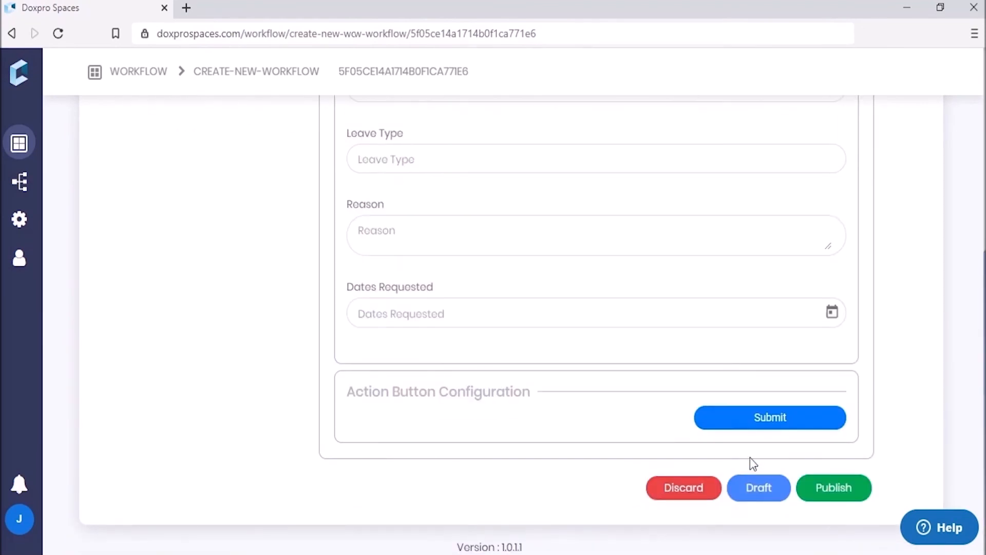
{"action": "scroll", "coordinate": [680, 355], "scroll_direction": "up", "scroll_amount": 7}
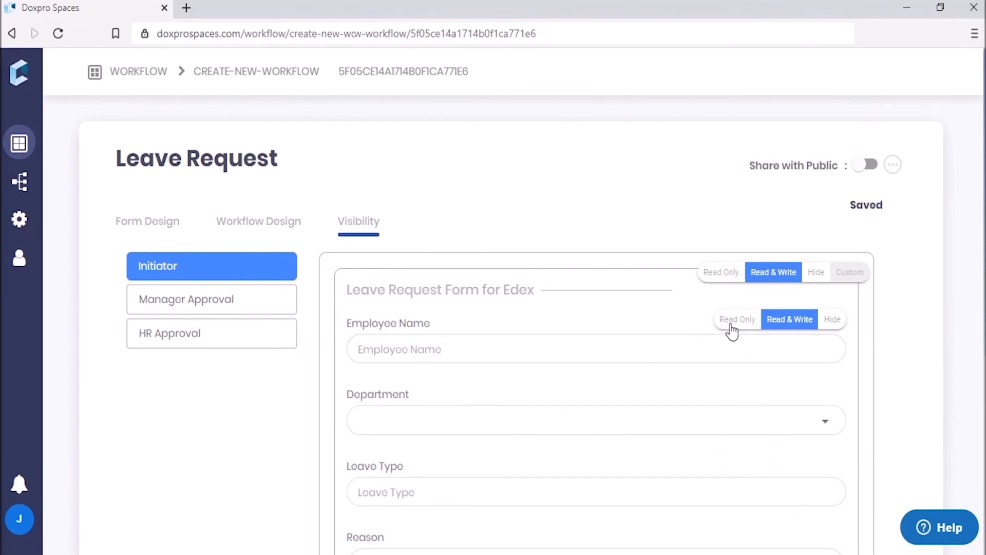
{"action": "left_click", "coordinate": [195, 307]}
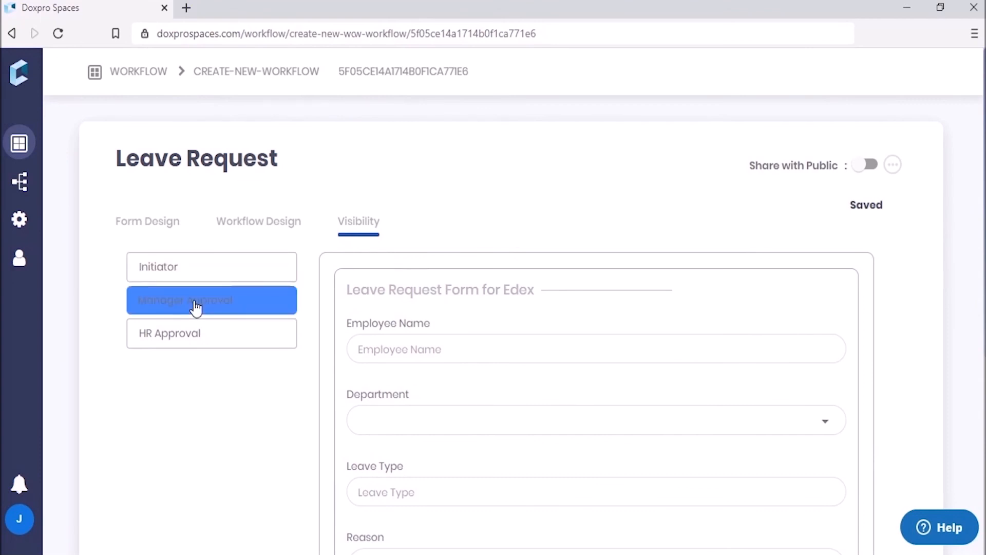
Step: Set the entire form to Read Only for Manager Approval, then select the HR Approval step
{"action": "mouse_move", "coordinate": [572, 350]}
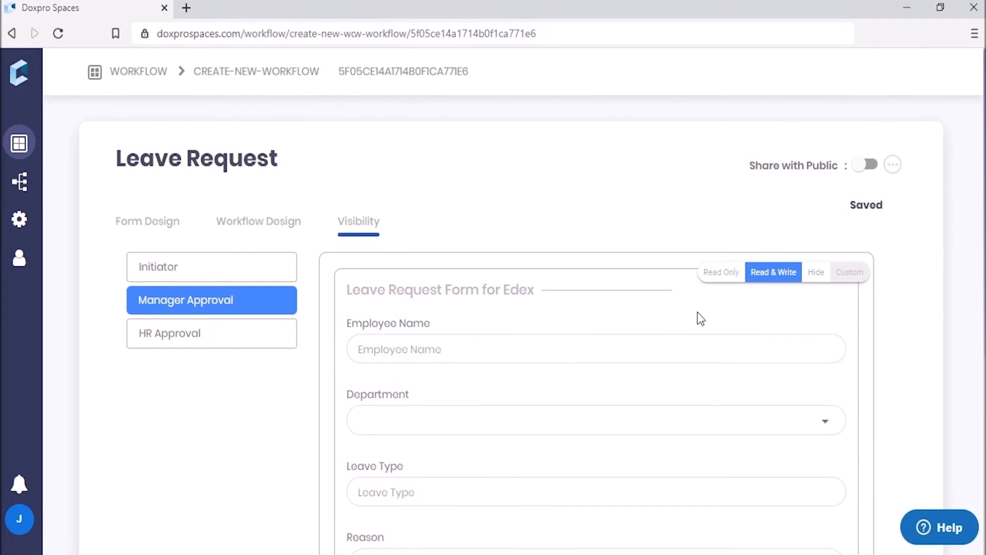
{"action": "left_click", "coordinate": [720, 273]}
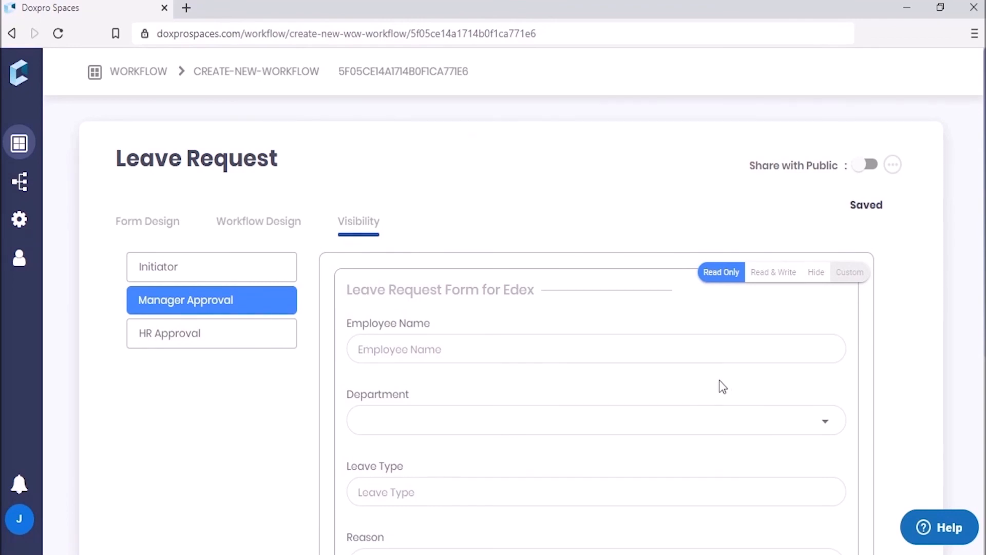
{"action": "left_click", "coordinate": [209, 343]}
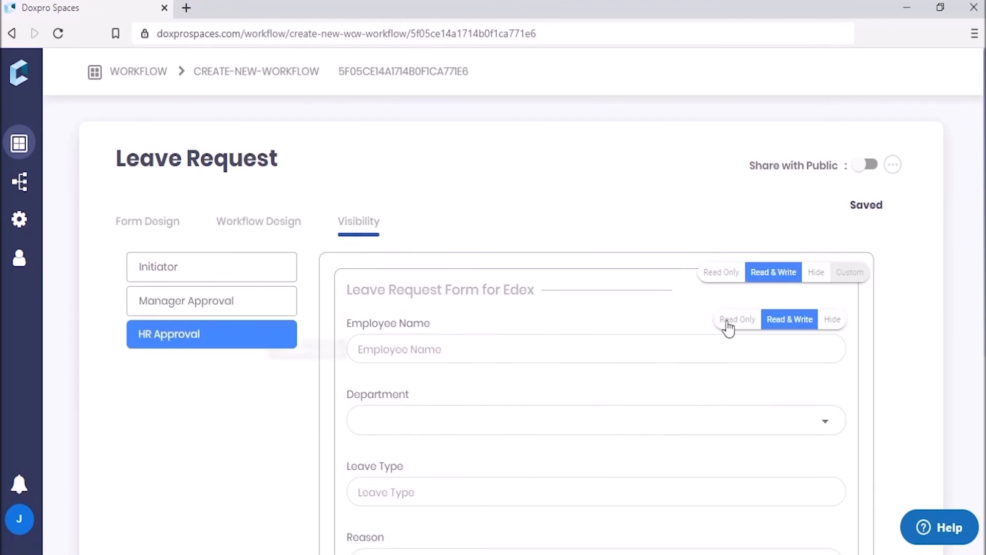
Step: Set the whole form Read Only for HR Approval and review its Reject and Approve buttons
{"action": "left_click", "coordinate": [718, 273]}
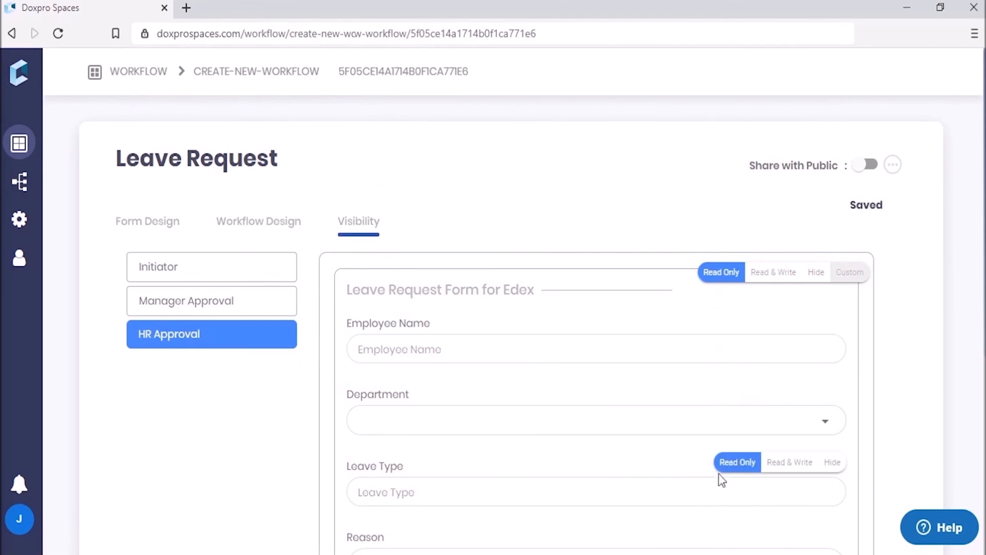
{"action": "scroll", "coordinate": [720, 506], "scroll_direction": "down", "scroll_amount": 6}
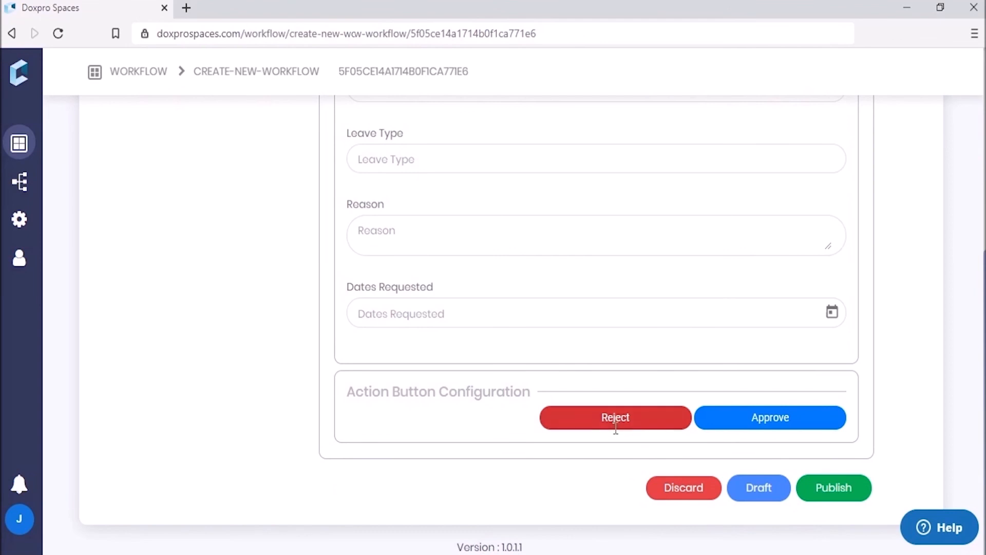
{"action": "left_click", "coordinate": [770, 417]}
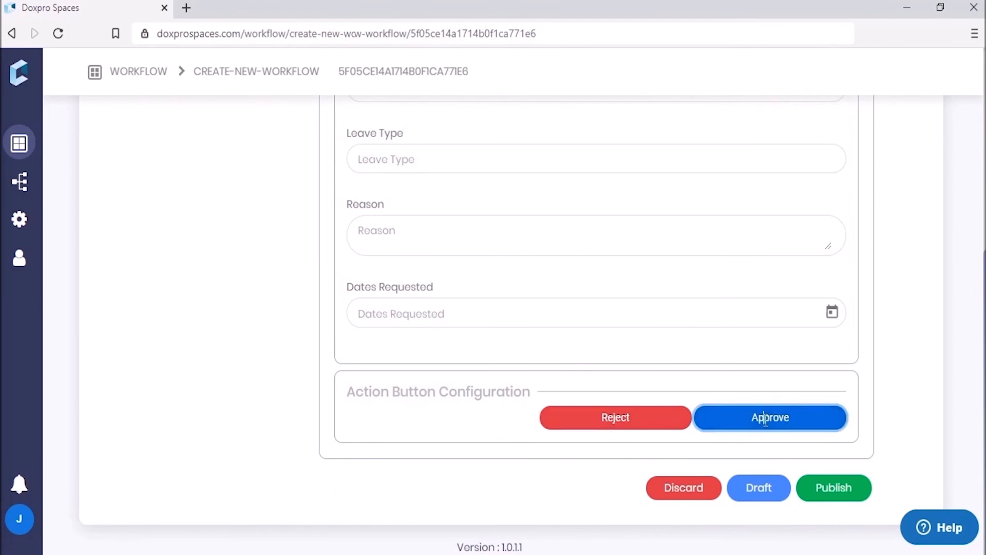
{"action": "double_click", "coordinate": [609, 417]}
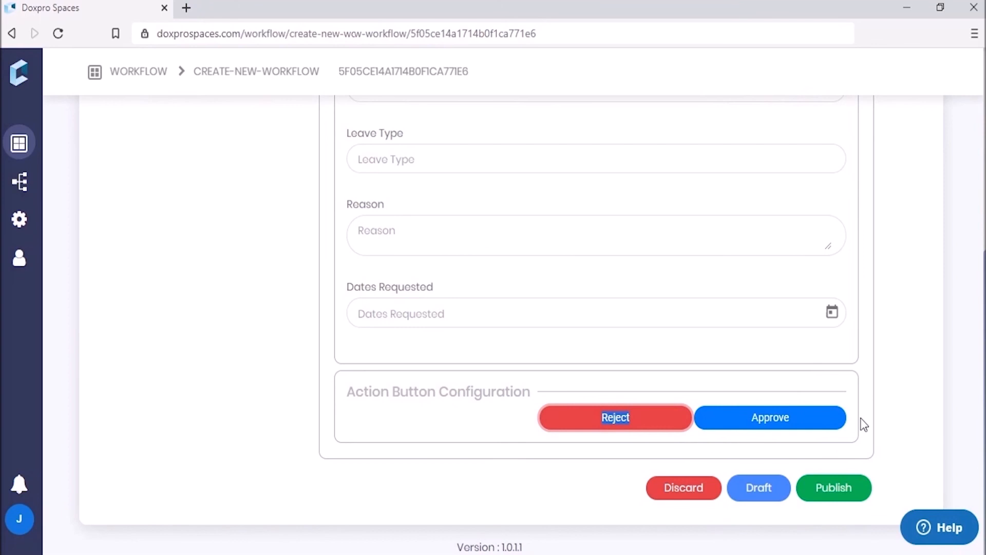
{"action": "scroll", "coordinate": [865, 425], "scroll_direction": "up", "scroll_amount": 6}
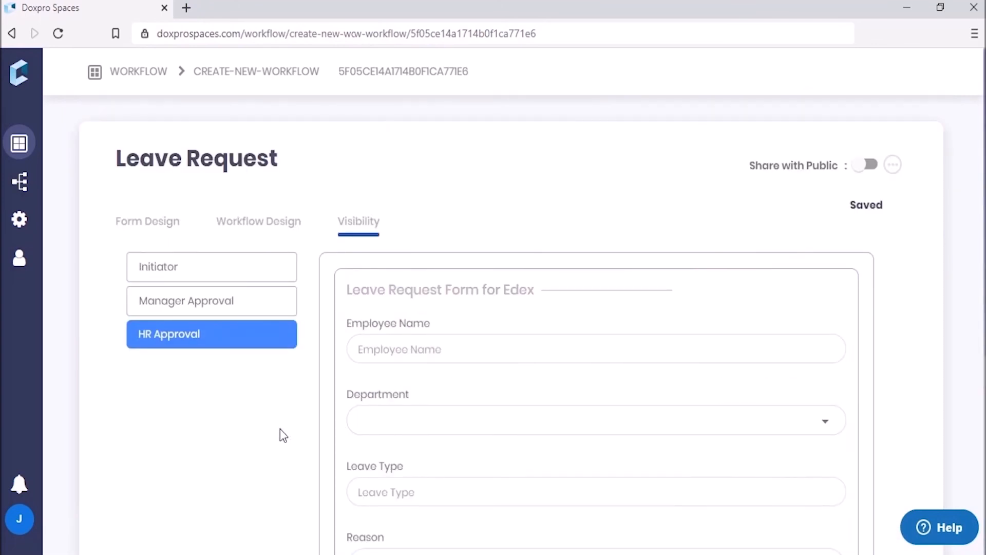
{"action": "scroll", "coordinate": [628, 388], "scroll_direction": "down", "scroll_amount": 6}
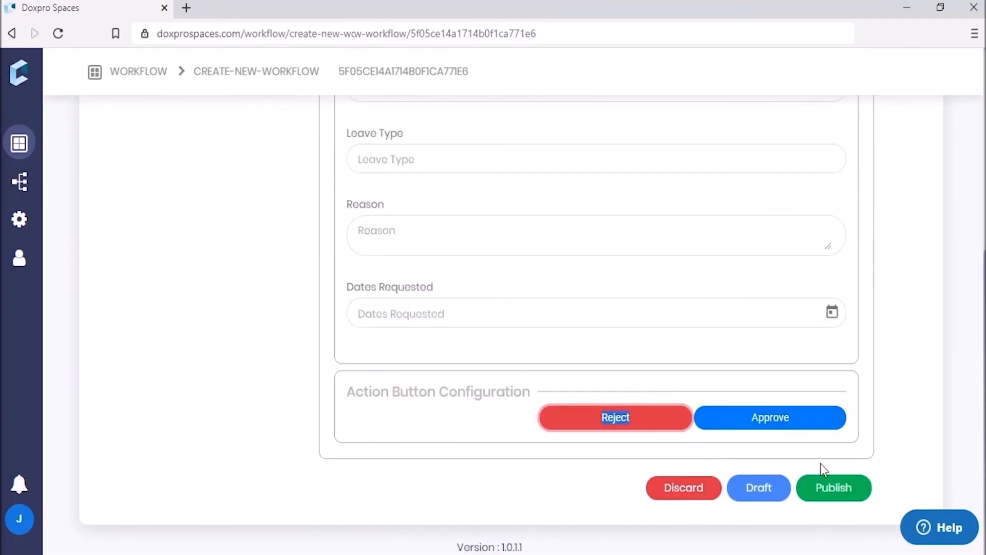
Step: Publish the Leave Request workflow and confirm it appears under Recent Workflows
{"action": "left_click", "coordinate": [835, 488]}
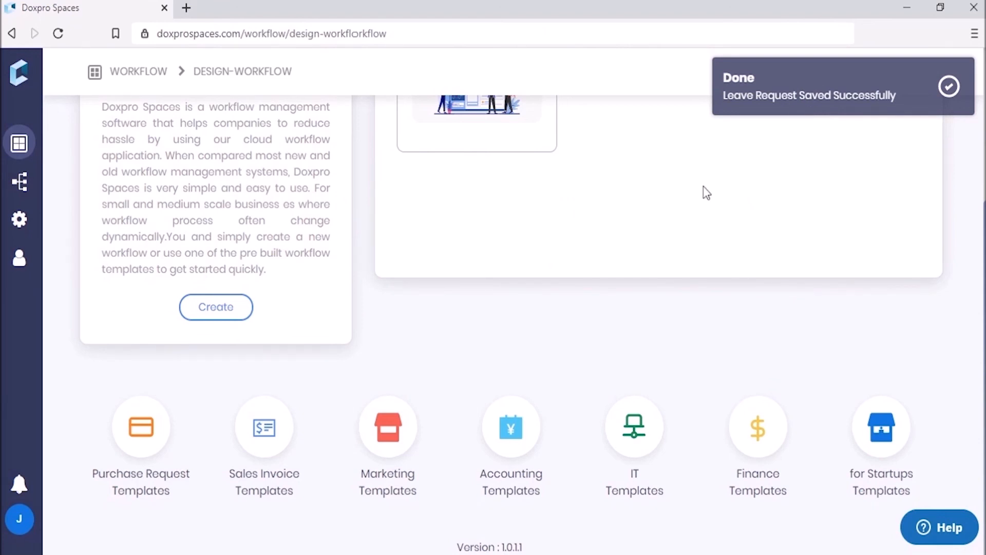
{"action": "scroll", "coordinate": [704, 186], "scroll_direction": "up", "scroll_amount": 4}
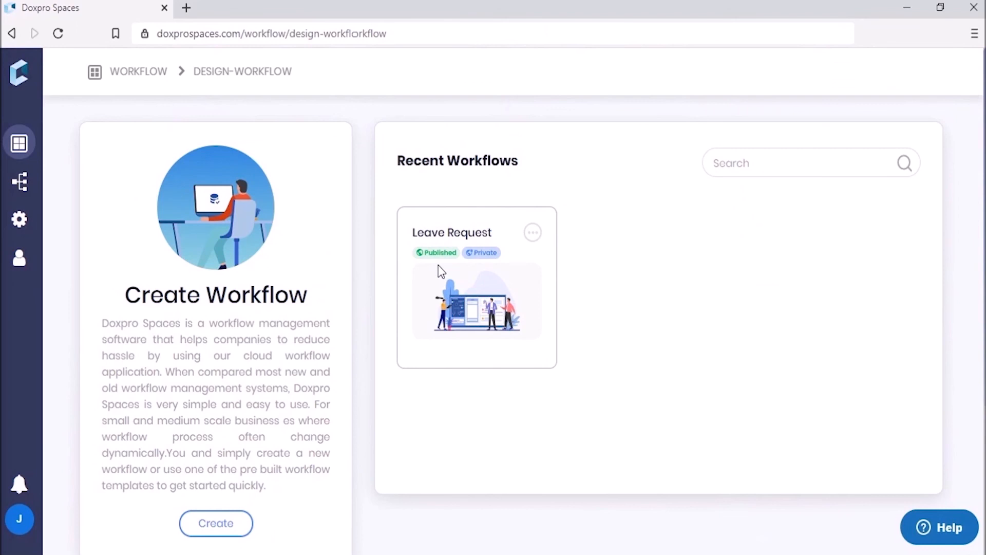